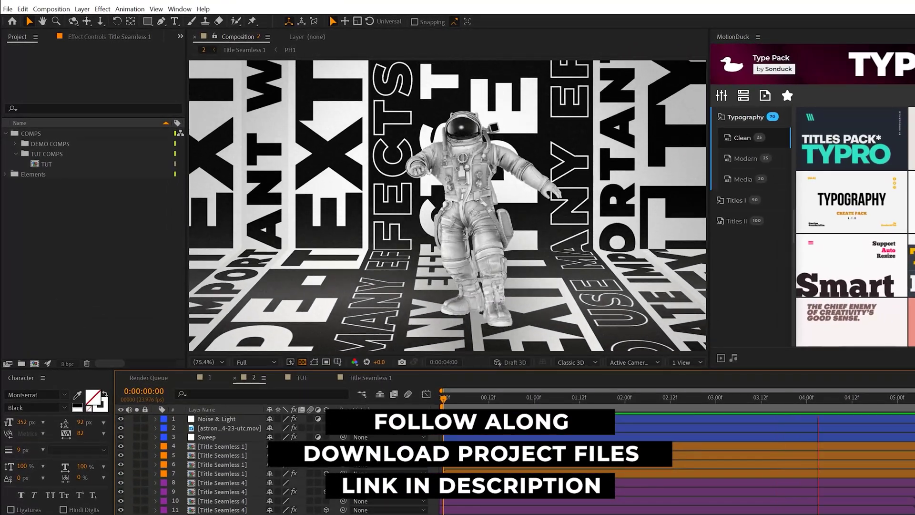
# Switch to the empty black TUT composition in the timeline
pyautogui.click(305, 383)
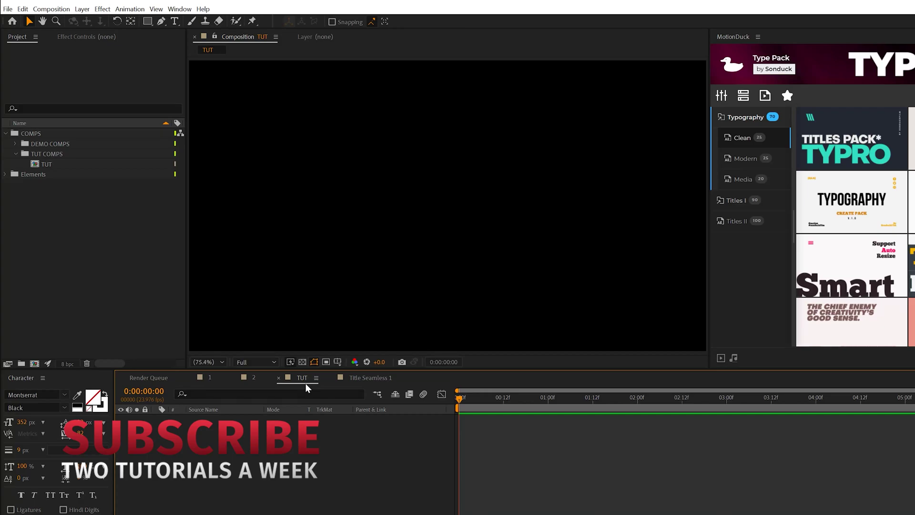
# Check the TUT comp settings, then add a white text layer reading TYPE
pyautogui.hotkey('ctrl', 'k')
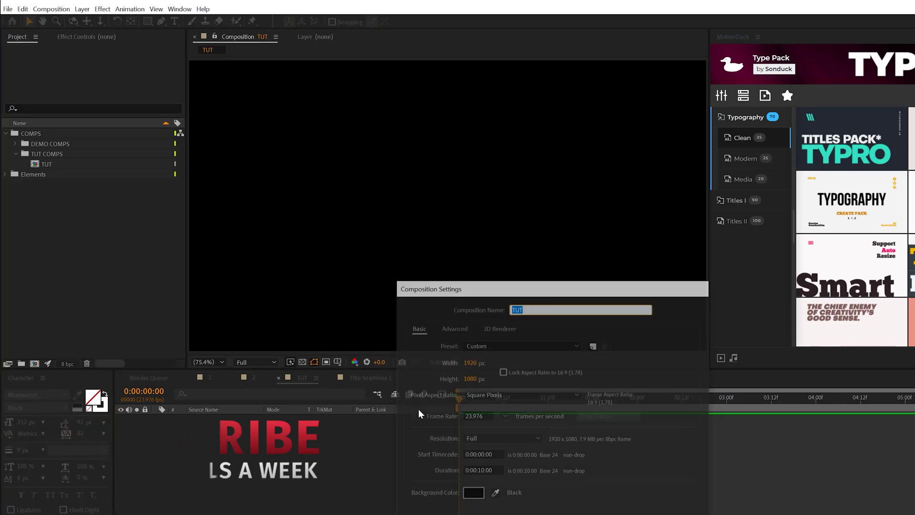
pyautogui.press('Return')
pyautogui.hotkey('ctrl', 't')
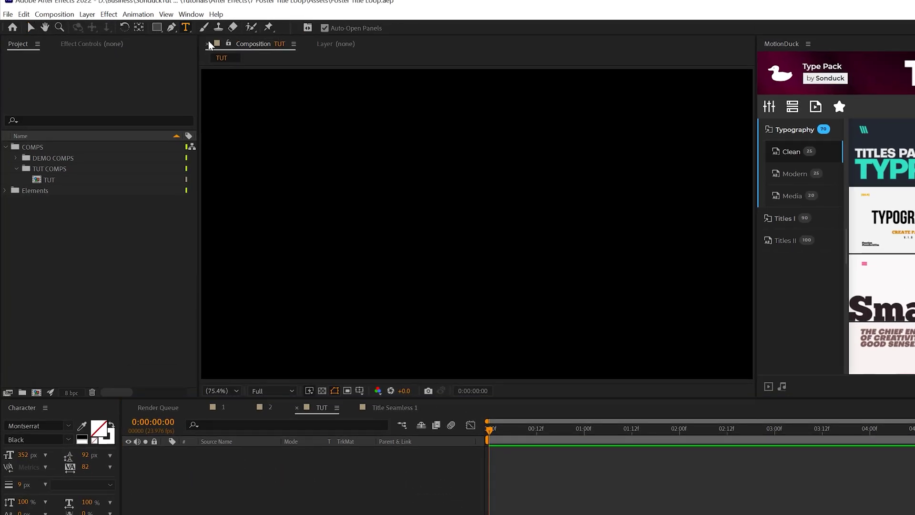
pyautogui.click(480, 224)
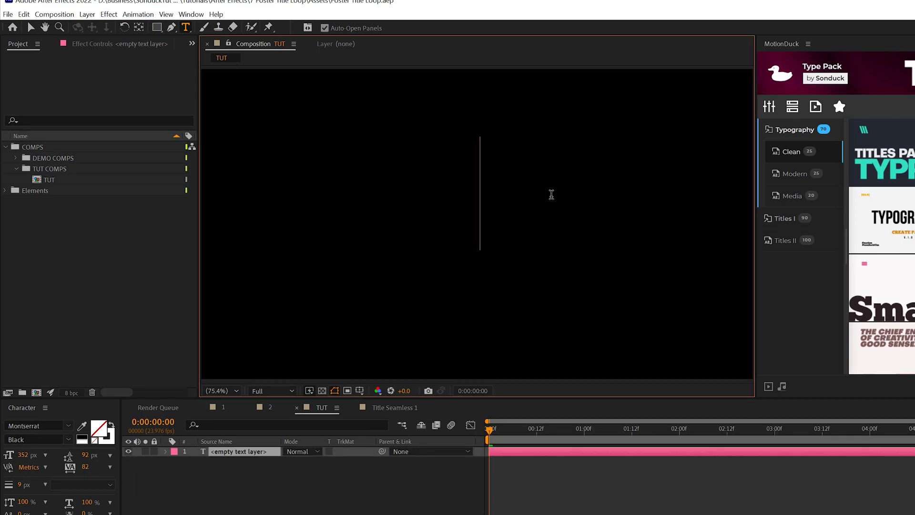
pyautogui.write('TYPE')
pyautogui.press('Escape')
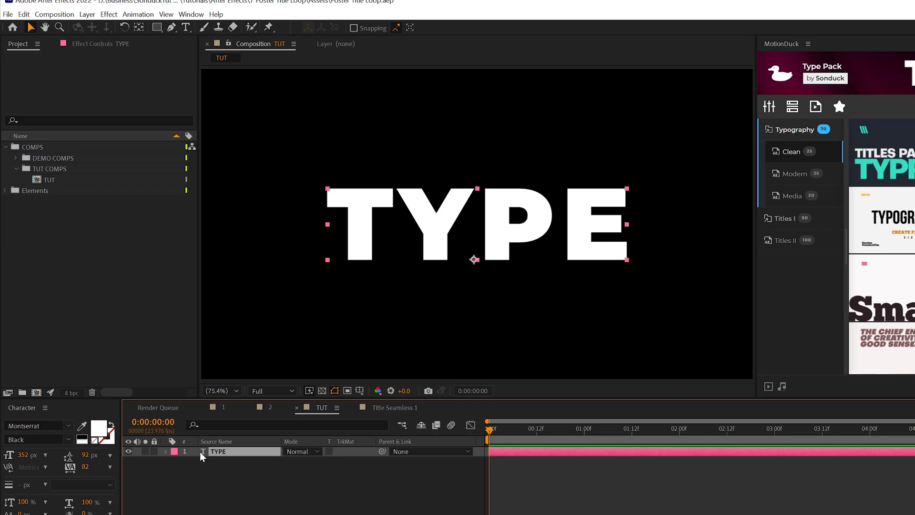
# Pre-compose the TYPE layer into a new composition named 'Text PH 1'
pyautogui.click(87, 14)
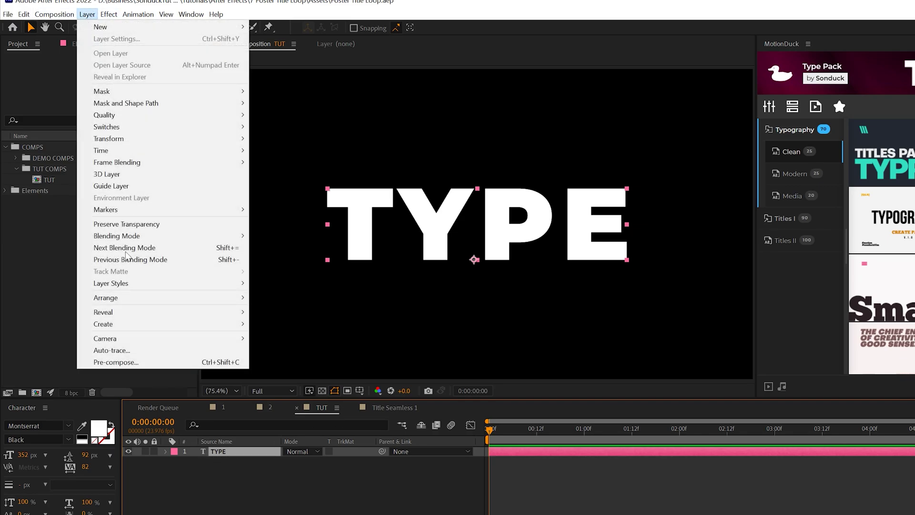
pyautogui.click(134, 362)
pyautogui.write('T')
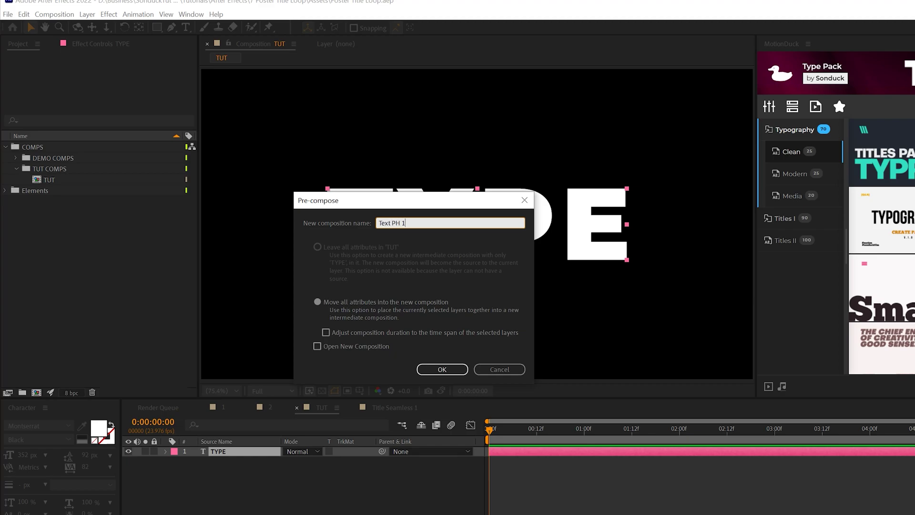
pyautogui.write('ext PH 1')
pyautogui.click(442, 369)
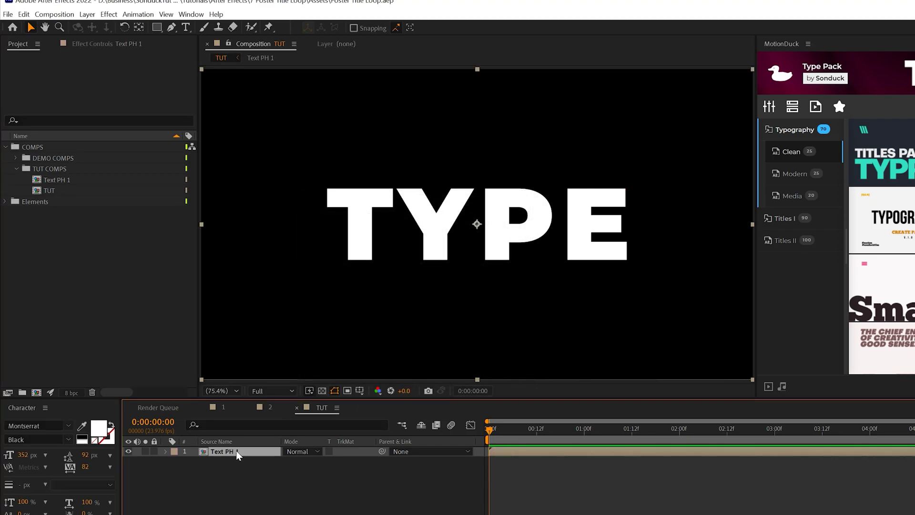
# Inside Text PH 1, extend the TYPE text so it reads 'TYPE -'
pyautogui.doubleClick(234, 452)
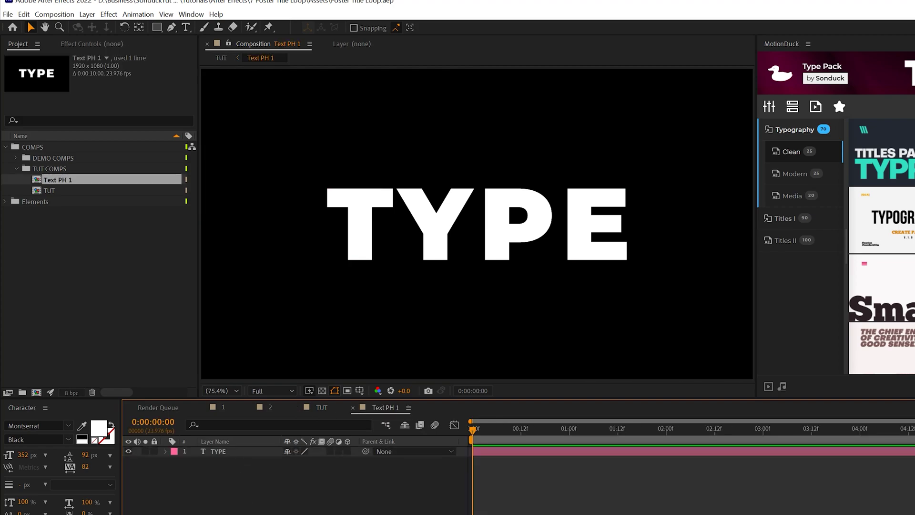
pyautogui.hotkey('ctrl', 't')
pyautogui.click(569, 224)
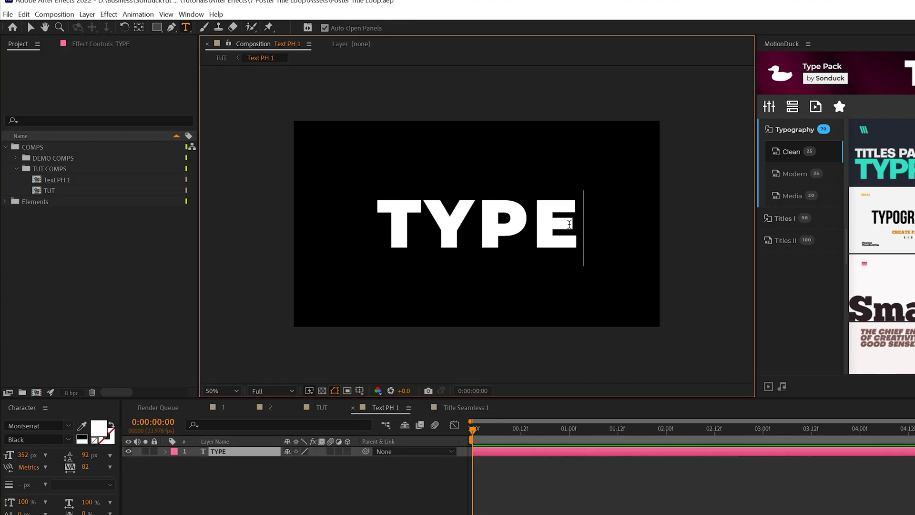
pyautogui.write('-')
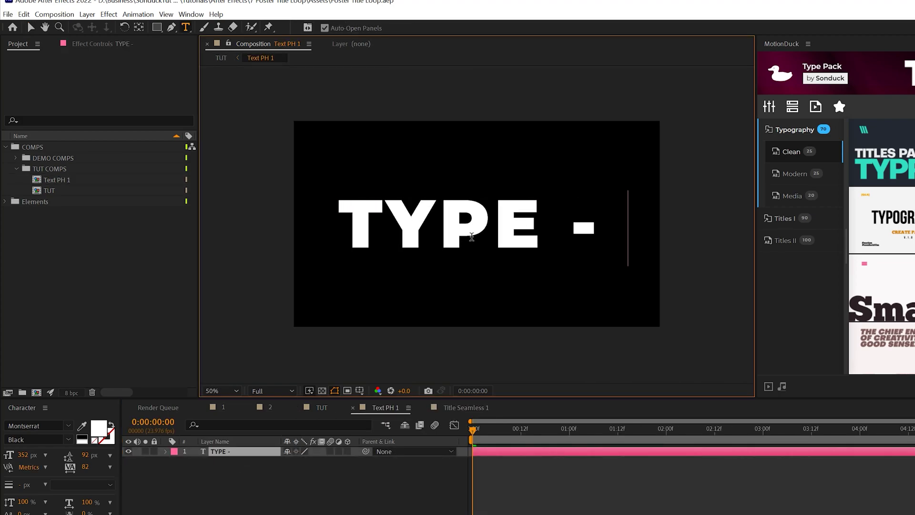
pyautogui.press('Escape')
pyautogui.press('v')
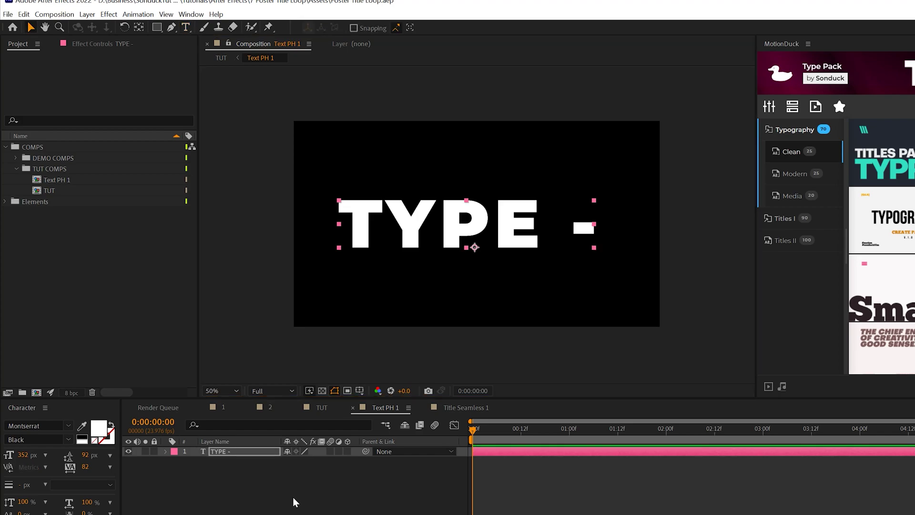
# Add a second text layer reading TEXT beside 'TYPE -'
pyautogui.click(186, 27)
pyautogui.click(450, 301)
pyautogui.write('TEXT')
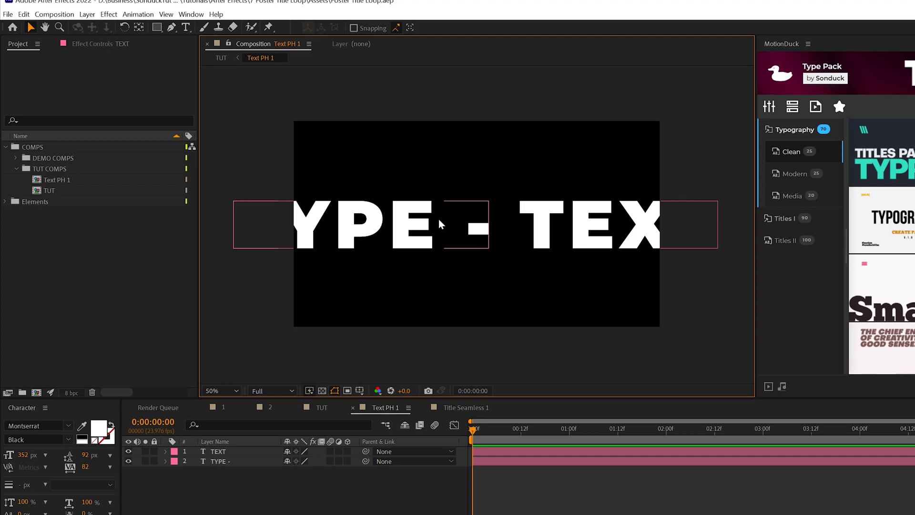
# Resize the Text PH 1 composition to 2607 × 314 px around TYPE - TEXT
pyautogui.click(59, 16)
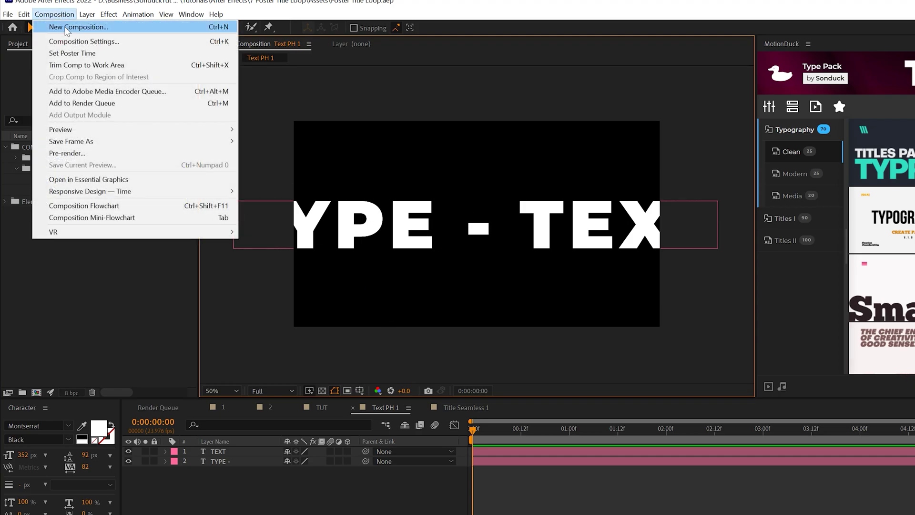
pyautogui.click(129, 42)
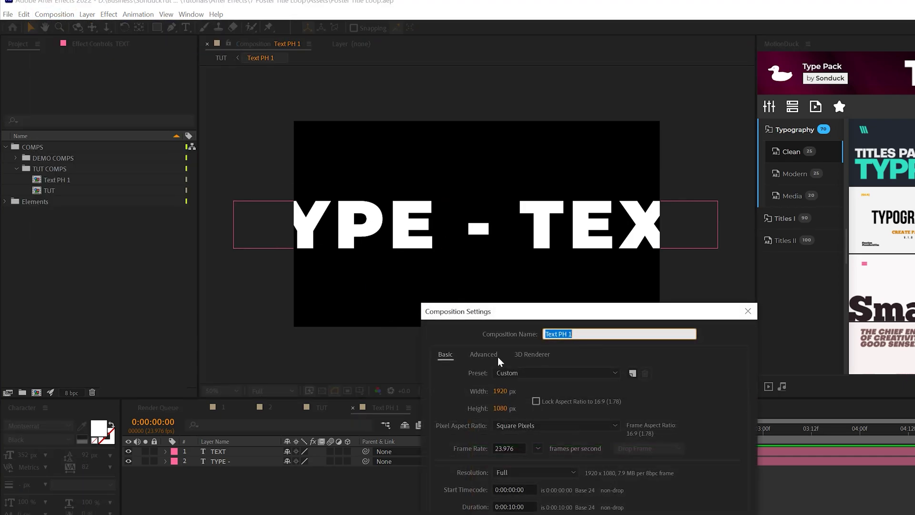
pyautogui.moveTo(497, 393); pyautogui.dragTo(664, 398)
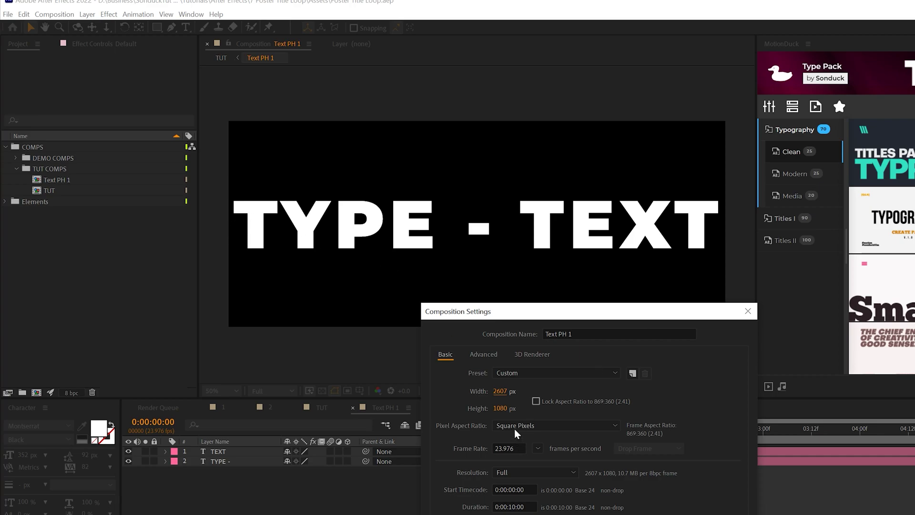
pyautogui.moveTo(498, 408); pyautogui.dragTo(450, 241)
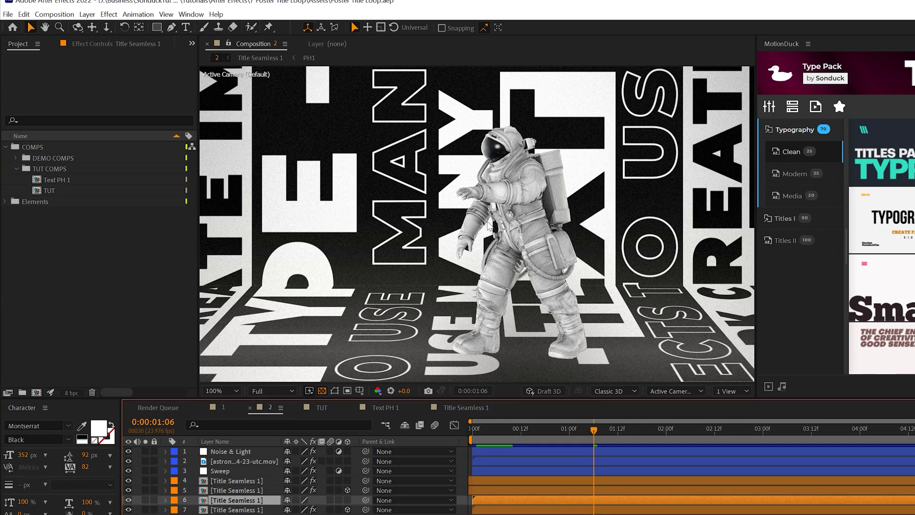
# Draw a white rectangle over TEXT and move its layer below the TEXT layer
pyautogui.click(392, 408)
pyautogui.click(156, 28)
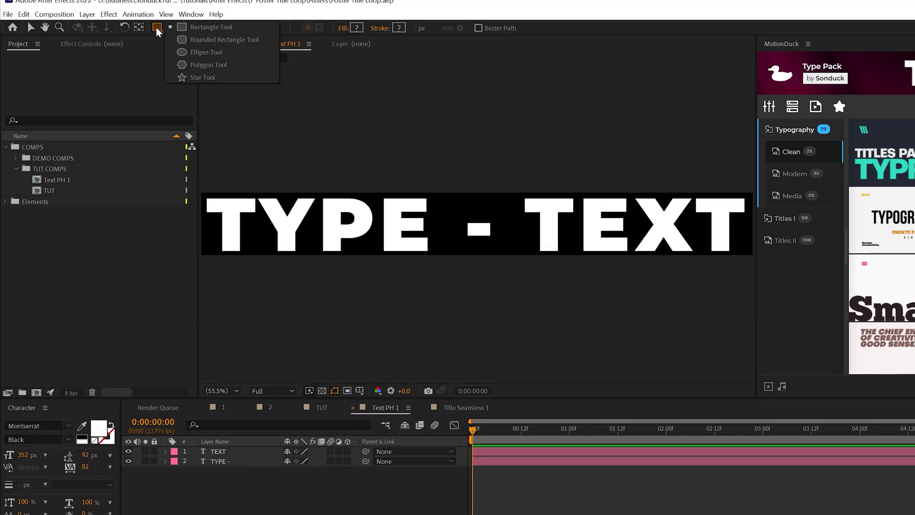
pyautogui.moveTo(519, 266)
pyautogui.mouseDown()
pyautogui.moveTo(567, 232)
pyautogui.moveTo(756, 183)
pyautogui.mouseUp()
pyautogui.click(231, 451)
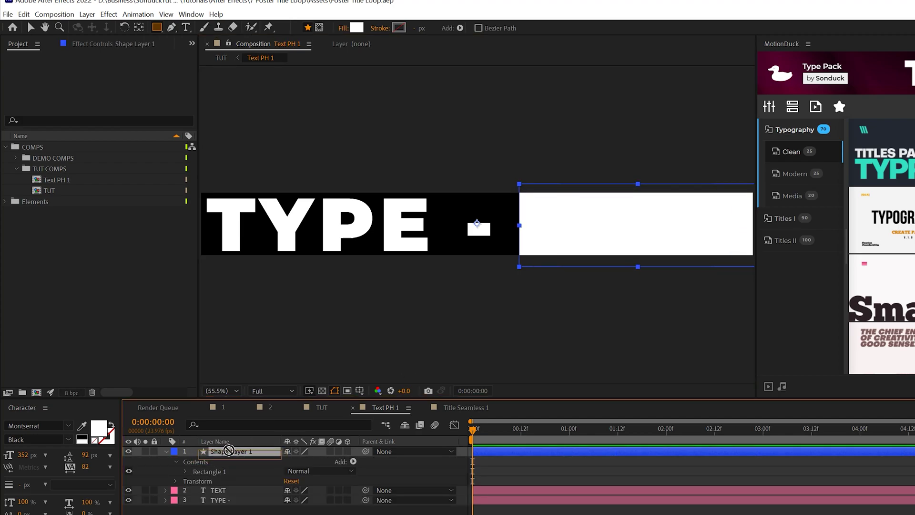
pyautogui.moveTo(230, 451); pyautogui.dragTo(221, 496)
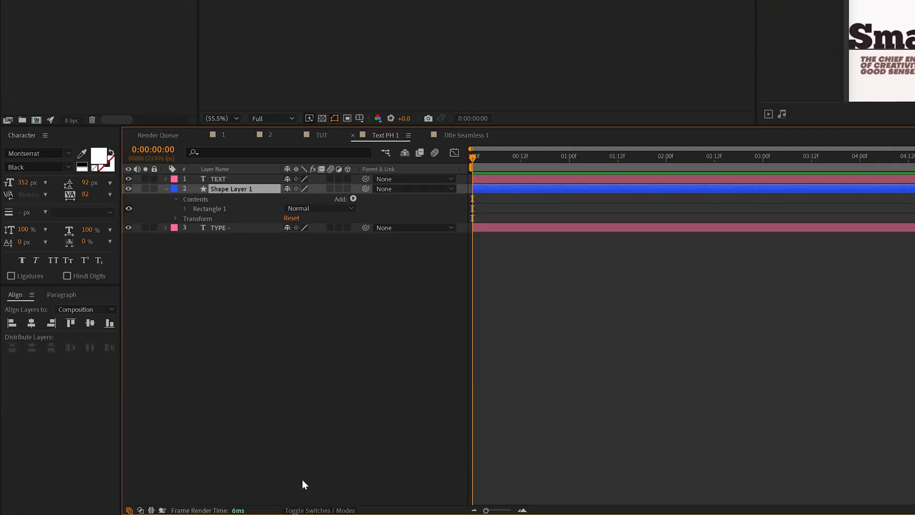
# Set the rectangle's Track Matte to Alpha Inverted Matte using TEXT
pyautogui.click(308, 509)
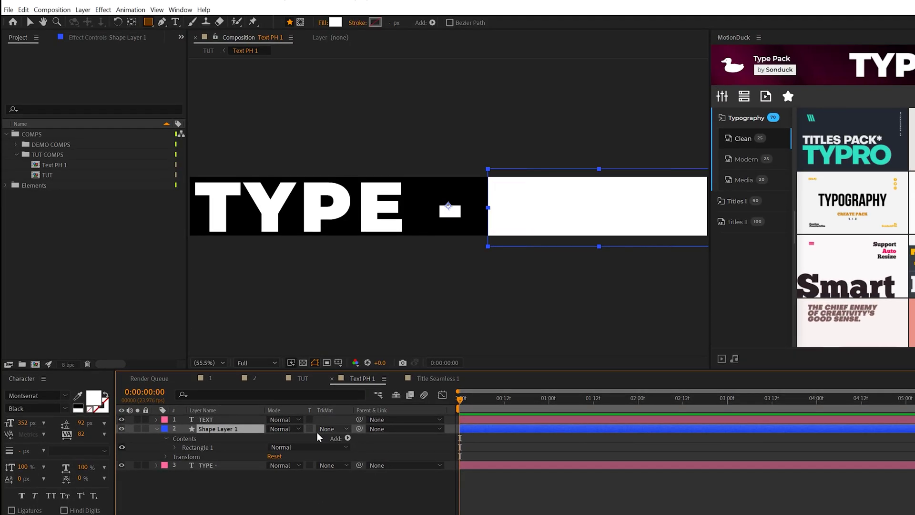
pyautogui.click(332, 429)
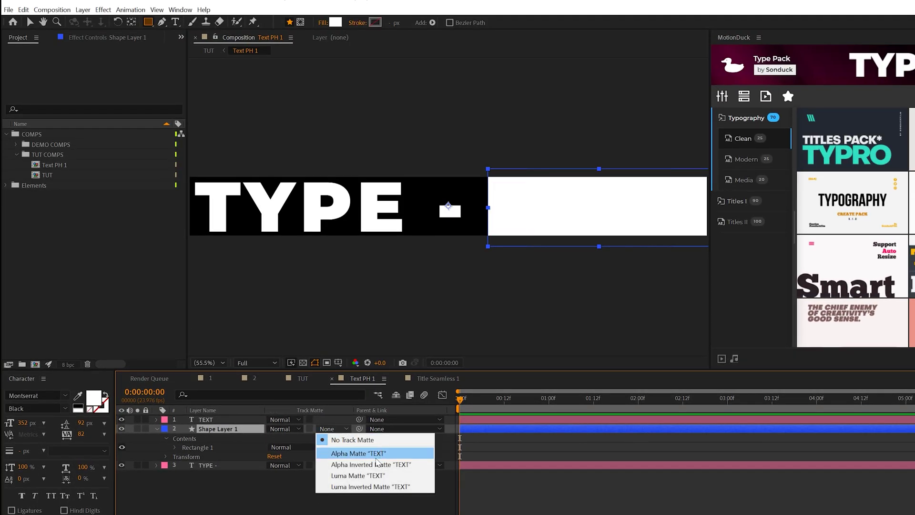
pyautogui.click(376, 464)
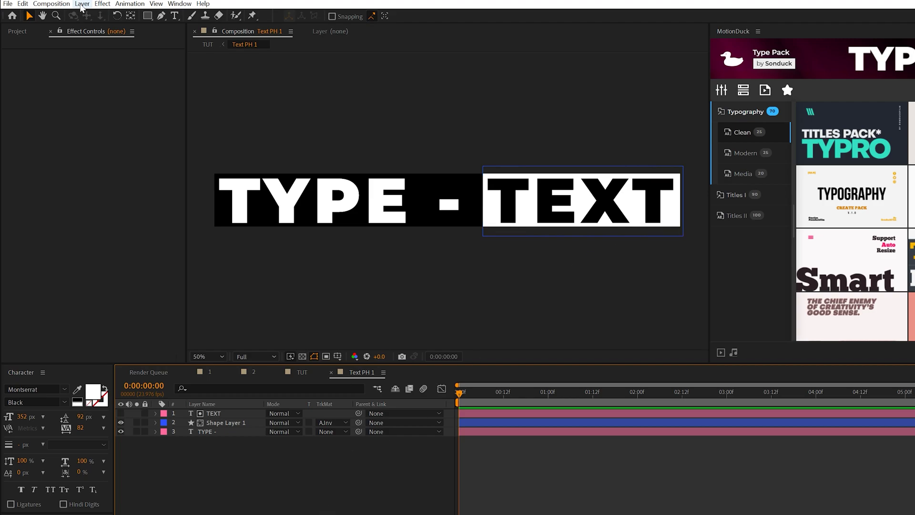
# Add a 0E0E0E Dark Gray Solid and move it to the bottom of the Text PH 1 stack
pyautogui.click(82, 4)
pyautogui.moveTo(94, 15)
pyautogui.click(306, 30)
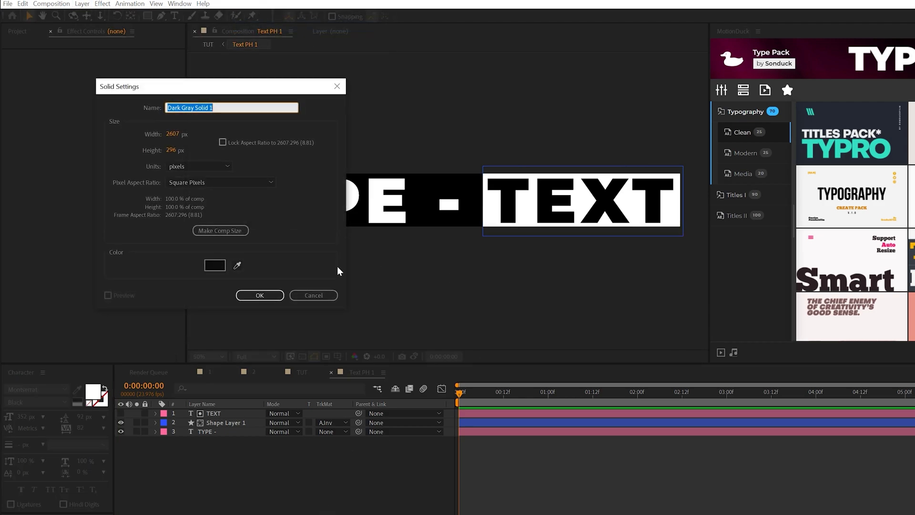
pyautogui.click(214, 266)
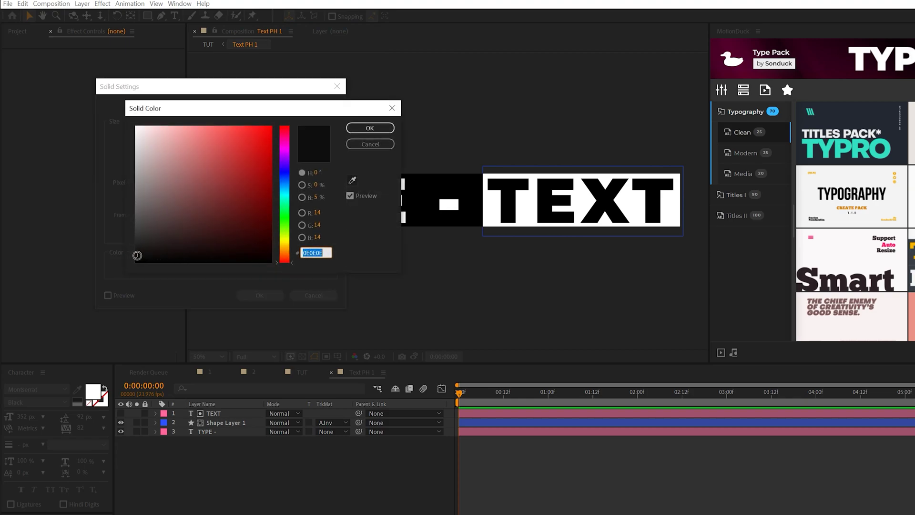
pyautogui.click(370, 127)
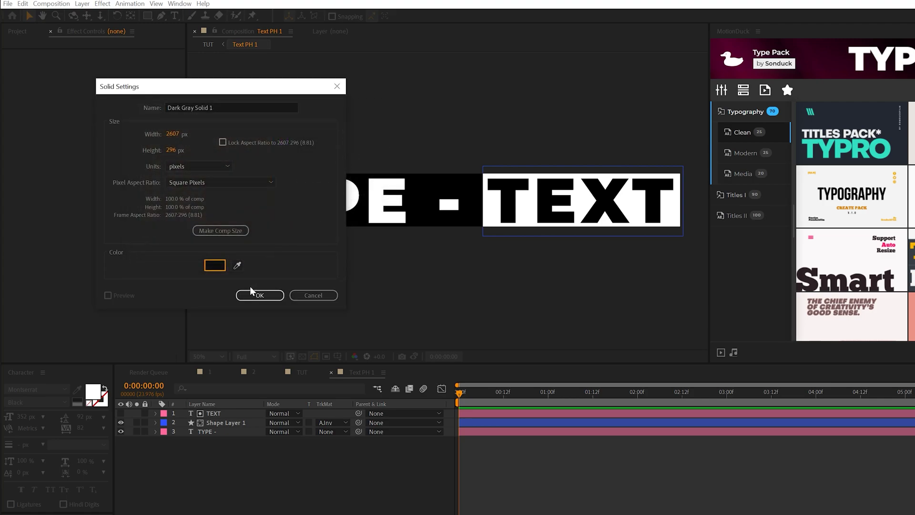
pyautogui.click(258, 295)
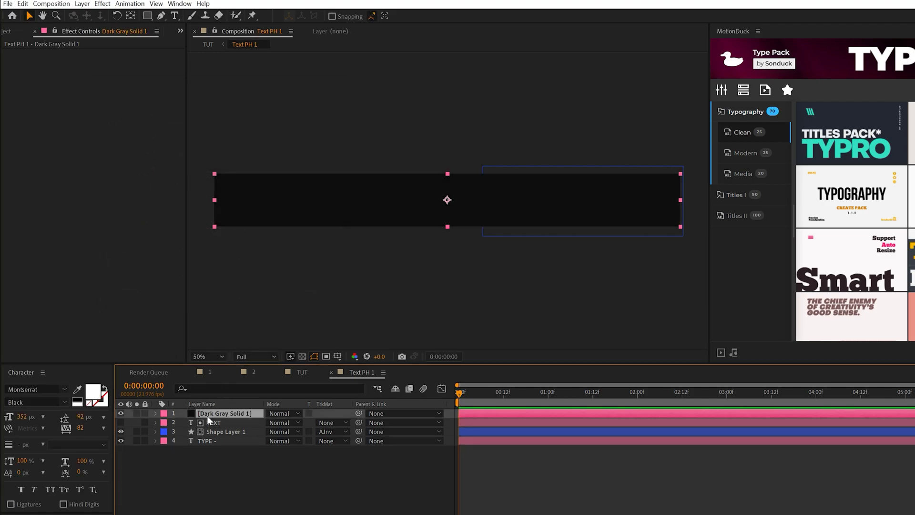
pyautogui.moveTo(206, 416); pyautogui.dragTo(212, 443)
pyautogui.press('F2')
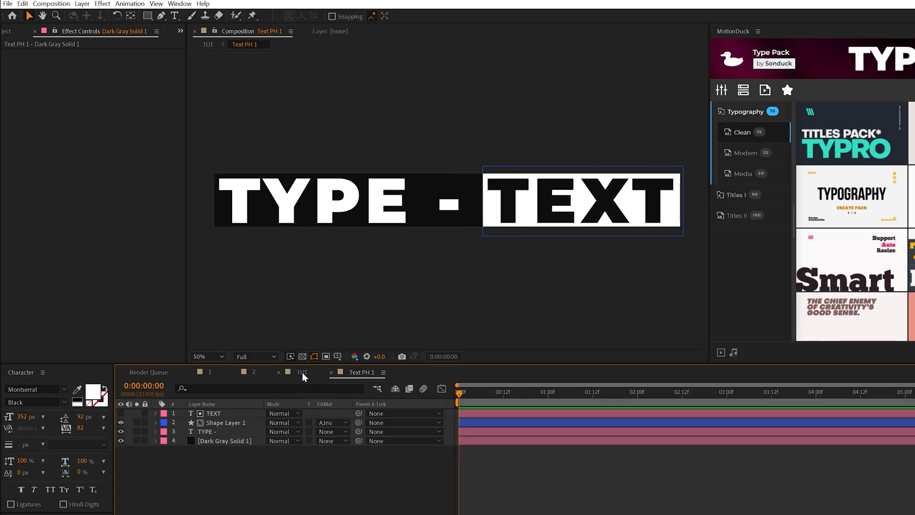
# In TUT, rotate the Text PH 1 layer to -90°
pyautogui.click(302, 373)
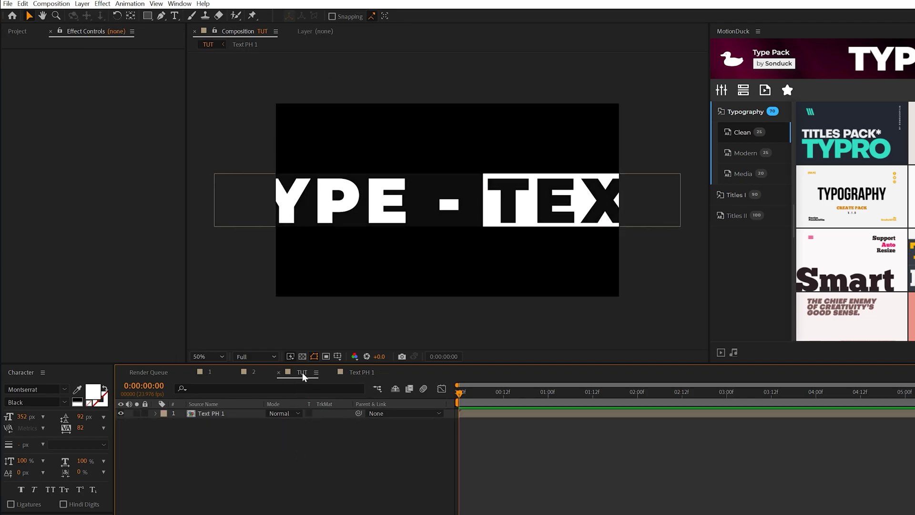
pyautogui.click(207, 413)
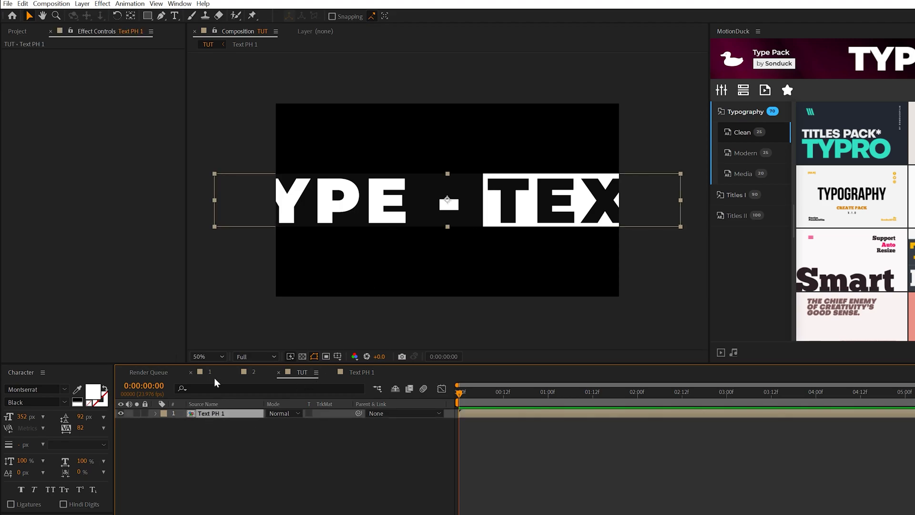
pyautogui.press('r')
pyautogui.click(281, 421)
pyautogui.write('-90')
pyautogui.press('Return')
# Pre-compose the rotated layer as 'Title Seamless TUT 1', moving all attributes
pyautogui.click(224, 417)
pyautogui.hotkey('ctrl', 'shift', 'c')
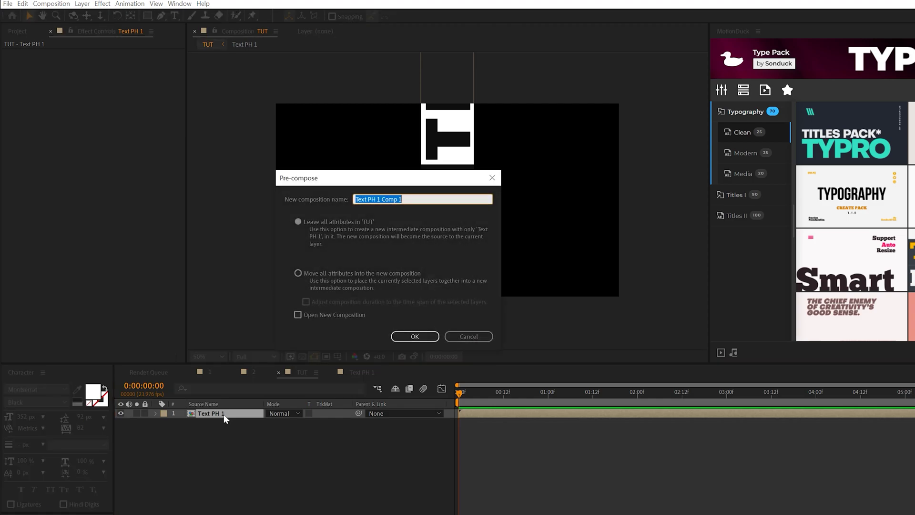
pyautogui.write('Title Seamle')
pyautogui.press('BackSpace')
pyautogui.press('BackSpace')
pyautogui.write('eamless TUT 1')
pyautogui.click(317, 279)
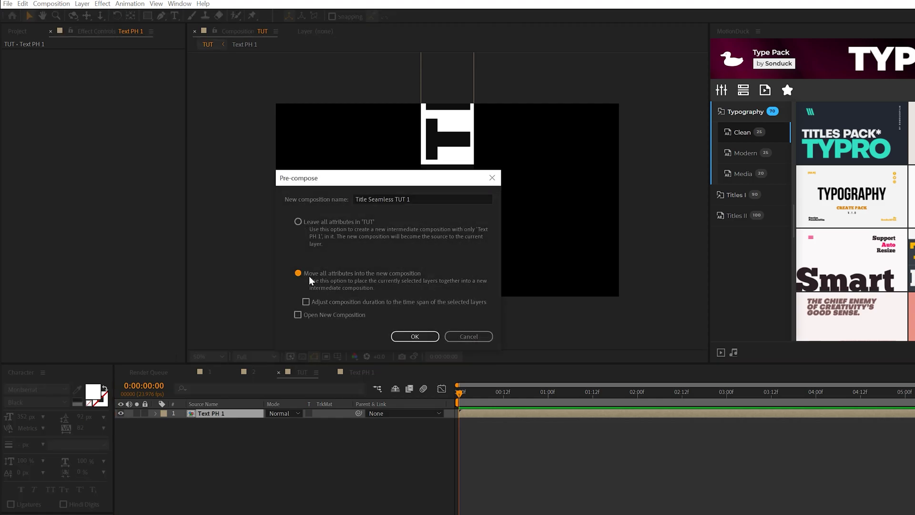
pyautogui.click(414, 336)
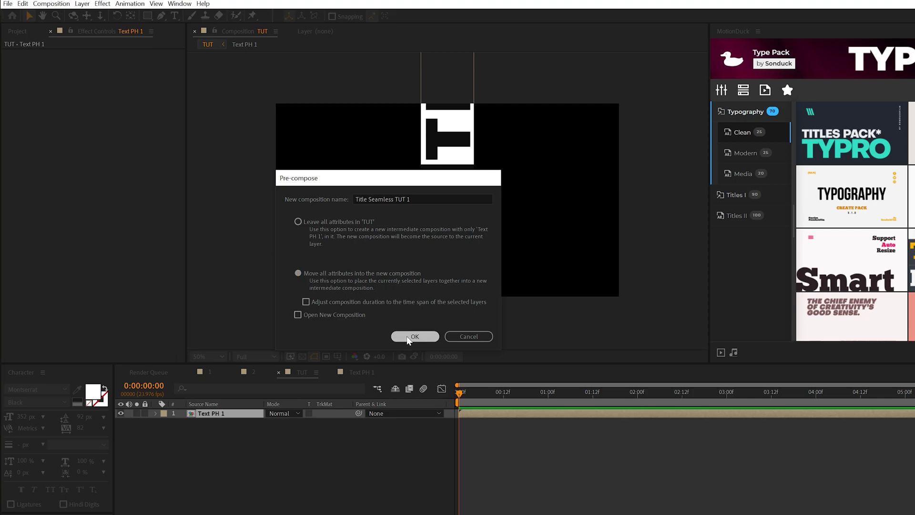
# Open Title Seamless TUT 1 and set its height to 3000 px, making it 1920 × 3000
pyautogui.doubleClick(221, 414)
pyautogui.click(51, 4)
pyautogui.click(79, 29)
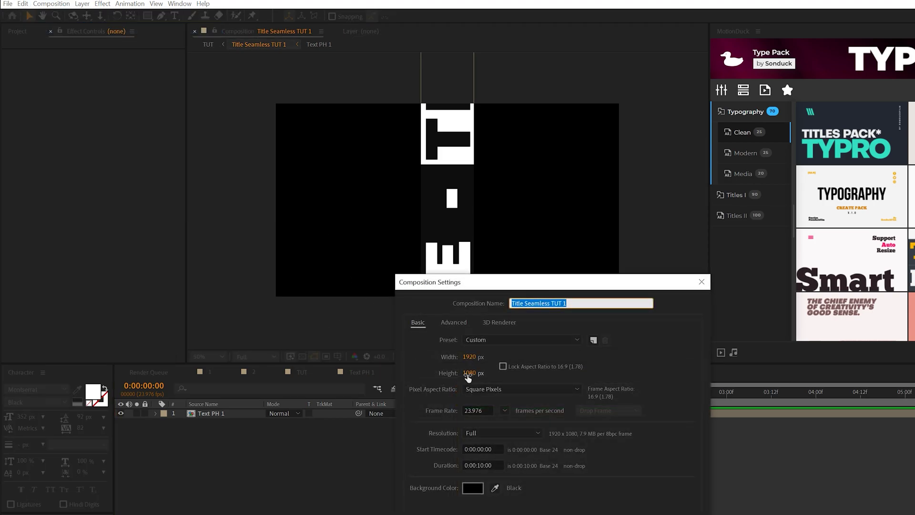
pyautogui.click(470, 373)
pyautogui.write('3000')
pyautogui.click(628, 365)
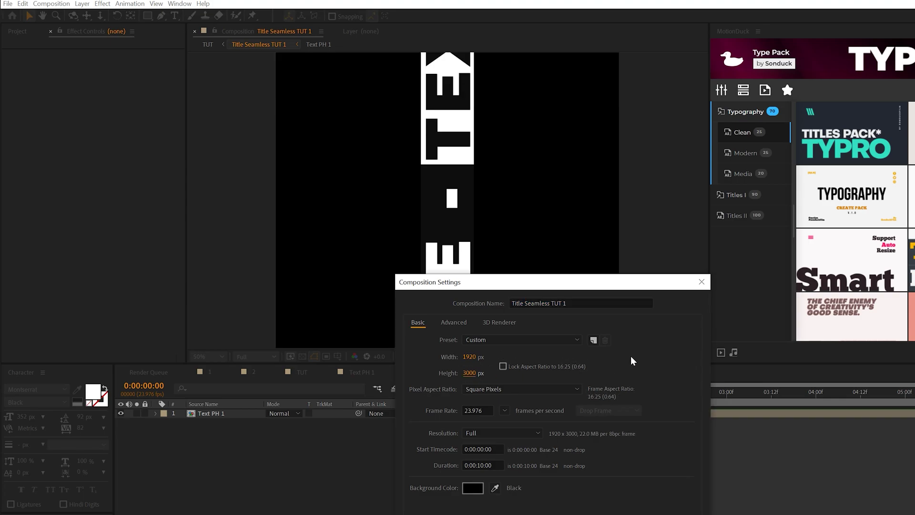
pyautogui.press('Return')
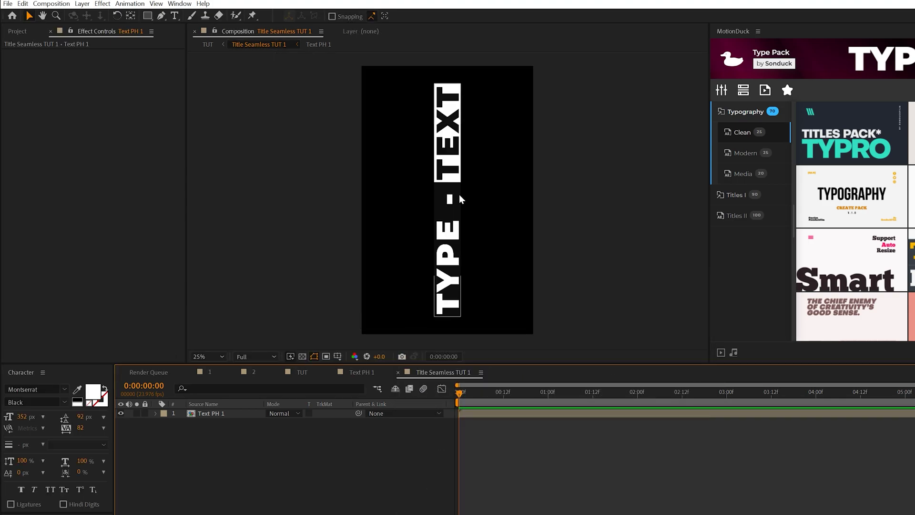
pyautogui.hotkey('ctrl', 'a')
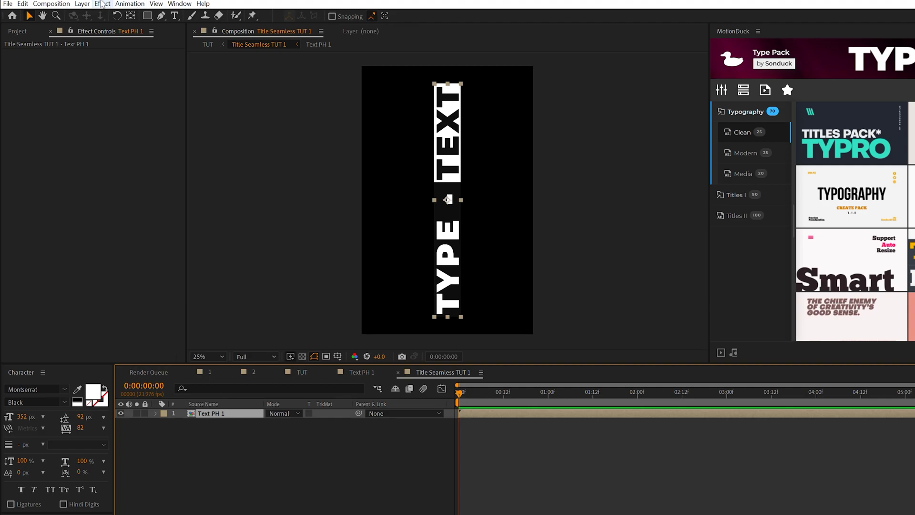
# Apply Motion Tile to the title strip with Output Width 360
pyautogui.click(102, 4)
pyautogui.moveTo(117, 306)
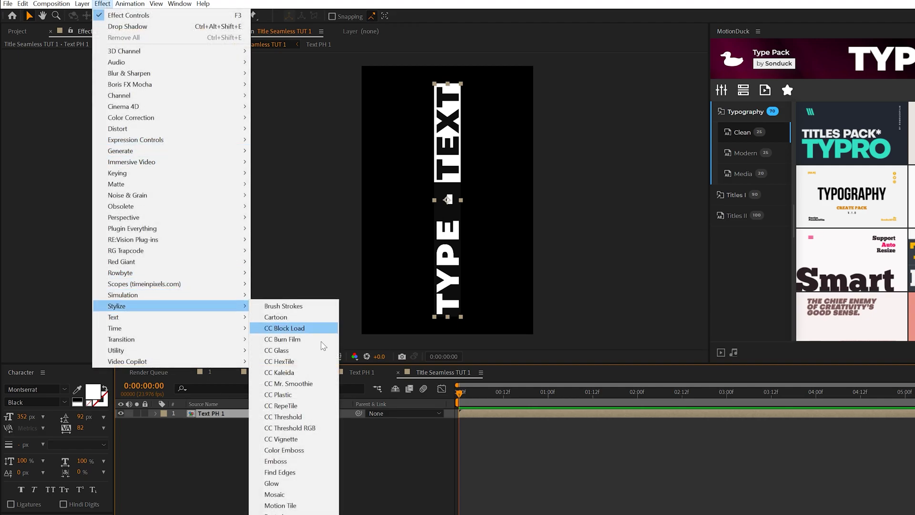
pyautogui.click(282, 504)
pyautogui.click(110, 89)
pyautogui.write('230')
pyautogui.press('Return')
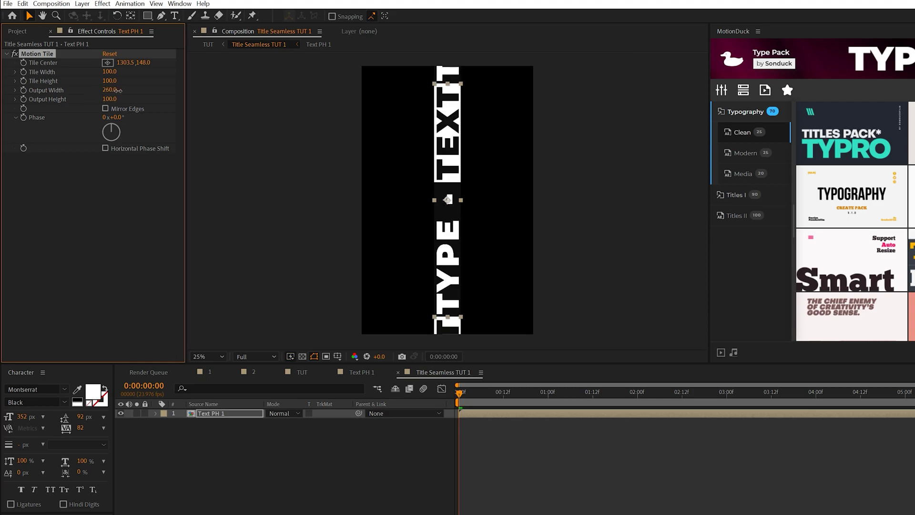
pyautogui.moveTo(122, 91); pyautogui.dragTo(124, 93)
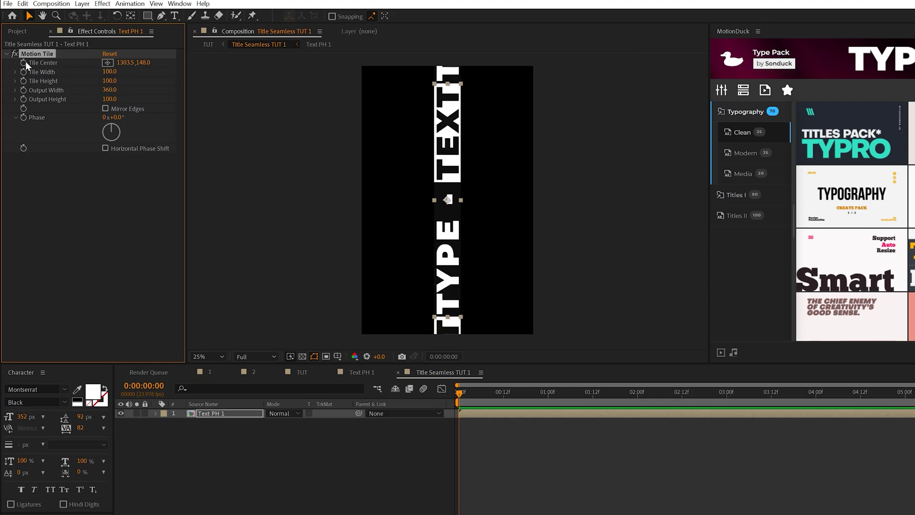
# Offset the tile centre at the comp's end, preview the repeating strip, and return to TUT
pyautogui.press('End')
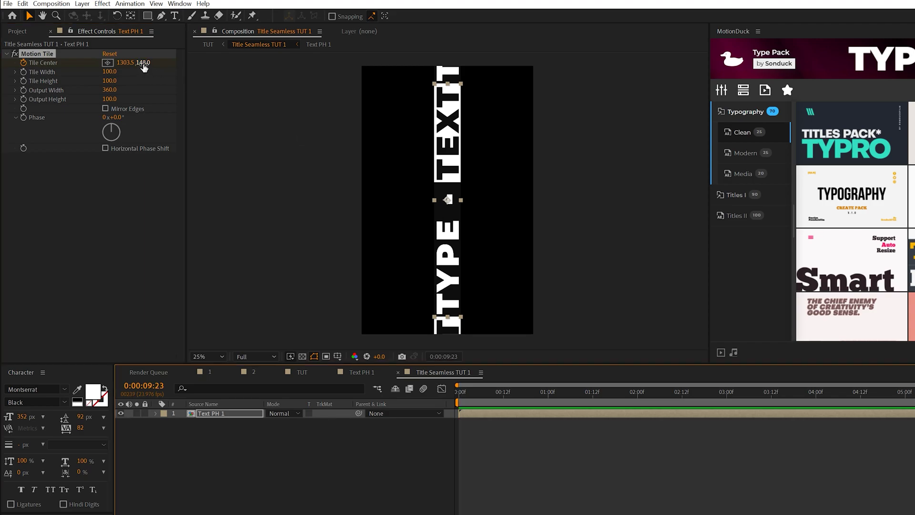
pyautogui.moveTo(125, 62); pyautogui.dragTo(74, 71)
pyautogui.press('space')
pyautogui.press('.')
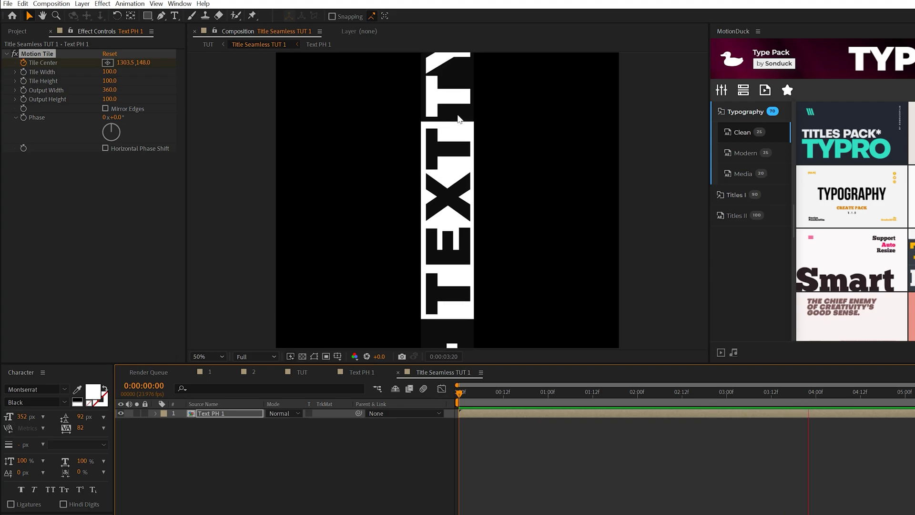
pyautogui.press(',')
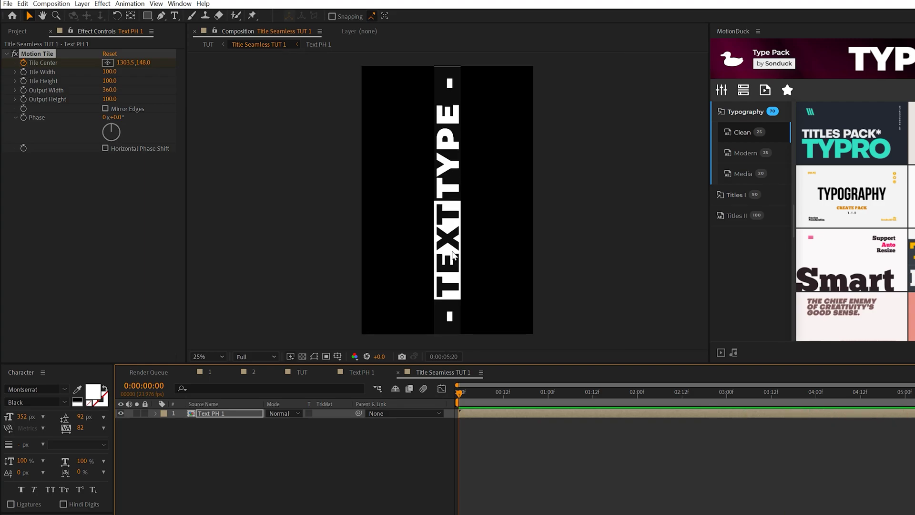
pyautogui.press('space')
pyautogui.click(302, 372)
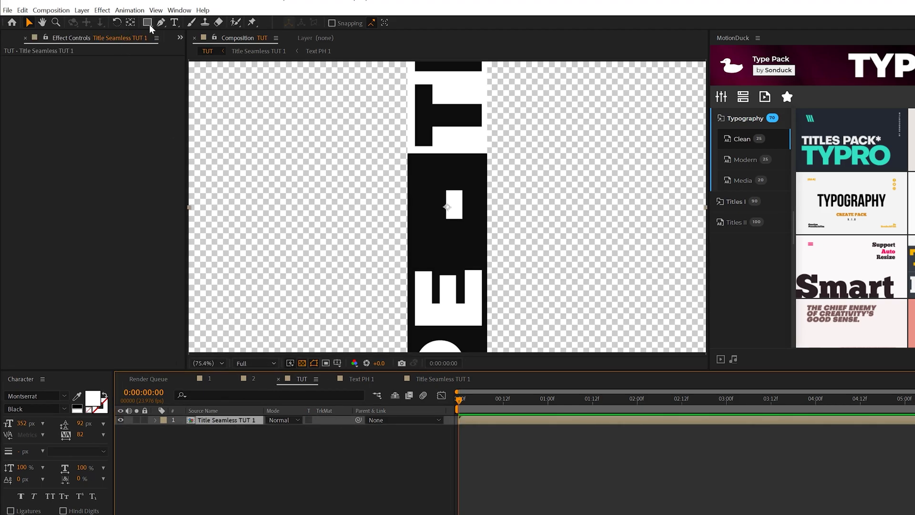
pyautogui.click(146, 21)
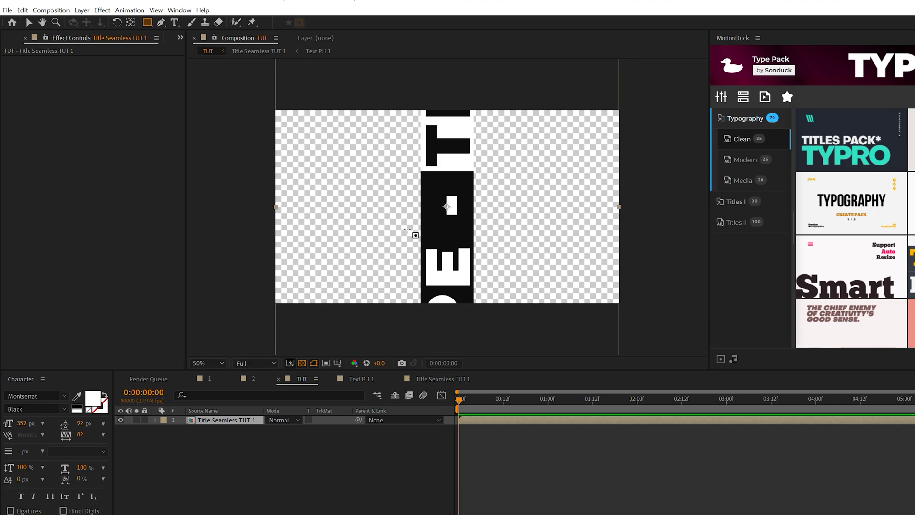
# Mask the strip to a lower box, duplicate the layer, and set the top copy's mask to Subtract
pyautogui.moveTo(399, 229)
pyautogui.mouseDown()
pyautogui.moveTo(536, 297)
pyautogui.moveTo(495, 328)
pyautogui.moveTo(512, 347)
pyautogui.moveTo(507, 376)
pyautogui.mouseUp()
pyautogui.click(225, 421)
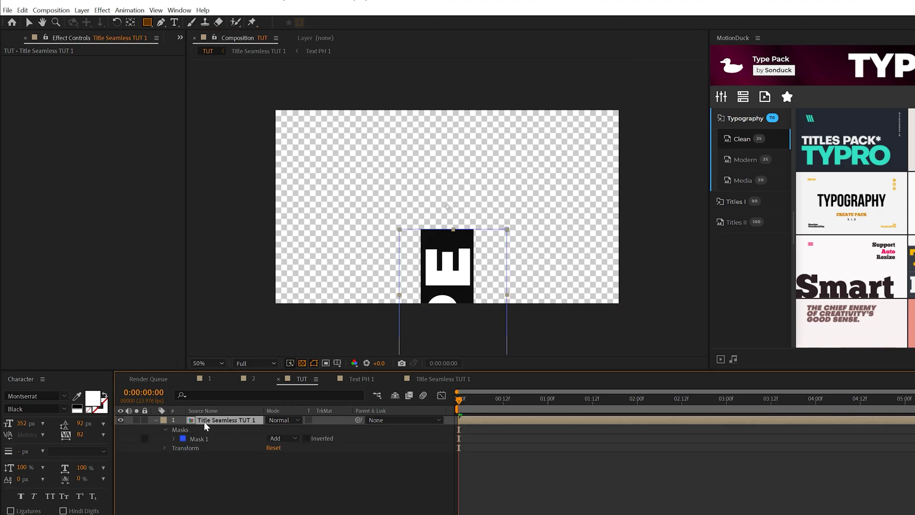
pyautogui.click(22, 10)
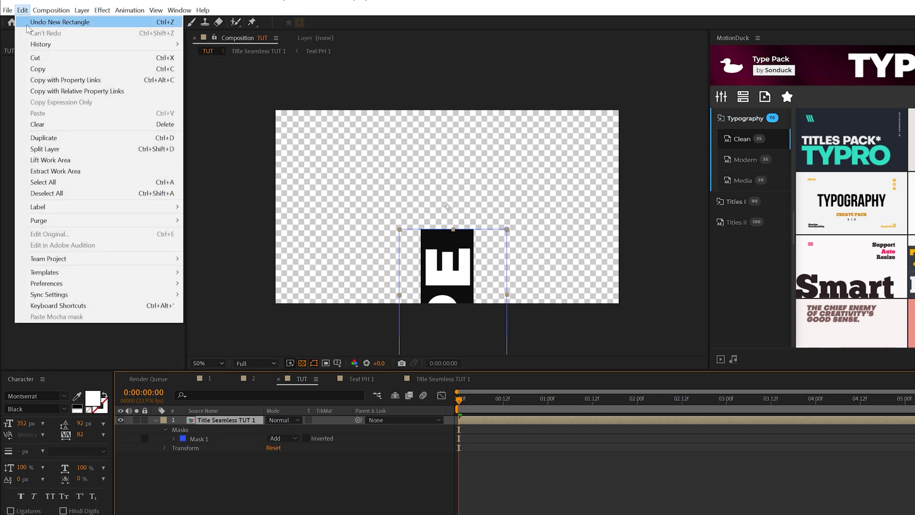
pyautogui.click(57, 139)
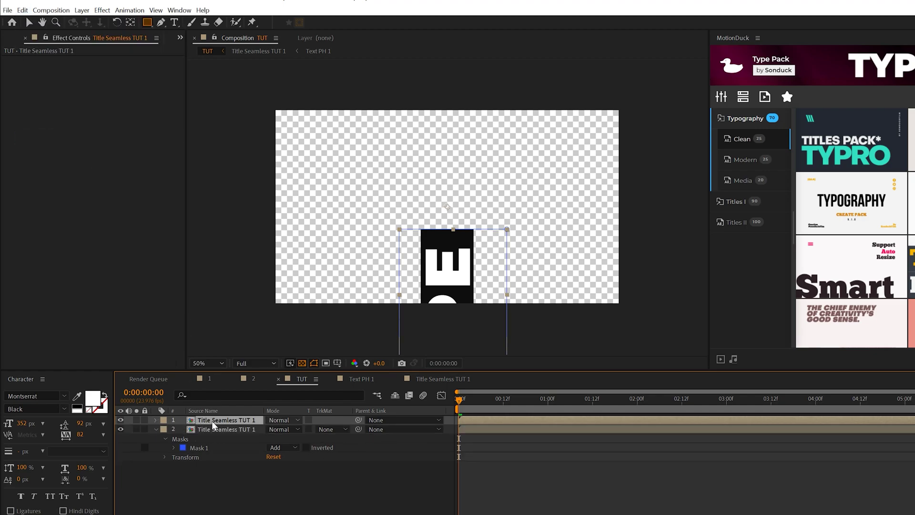
pyautogui.press('m')
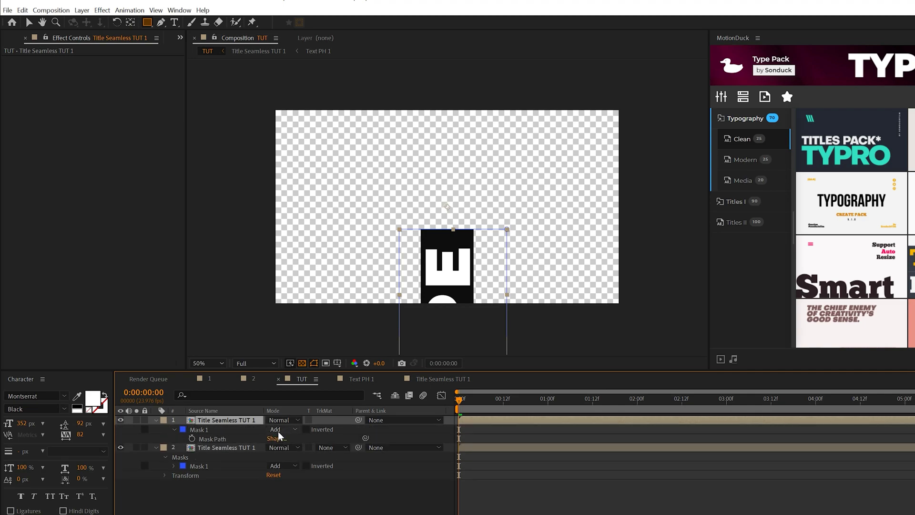
pyautogui.click(282, 430)
pyautogui.click(293, 462)
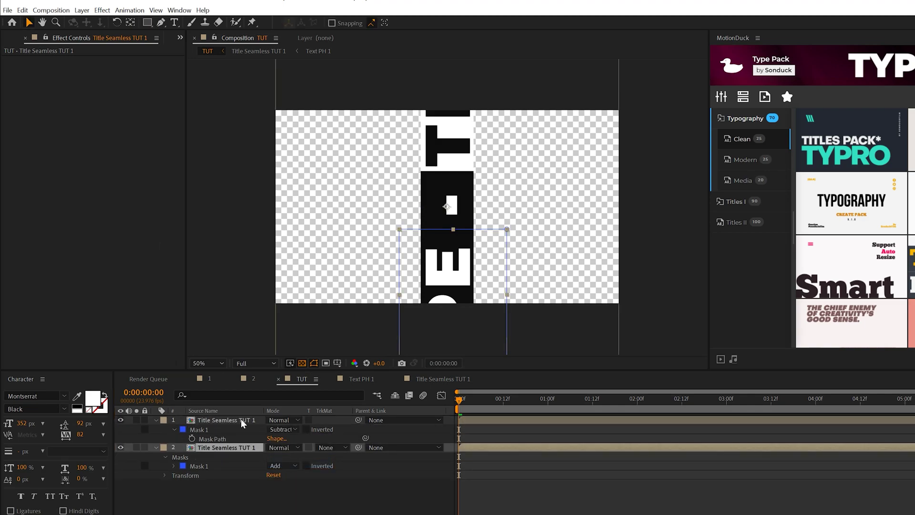
# Move the second title layer's anchor point to the mask's top edge
pyautogui.click(214, 447)
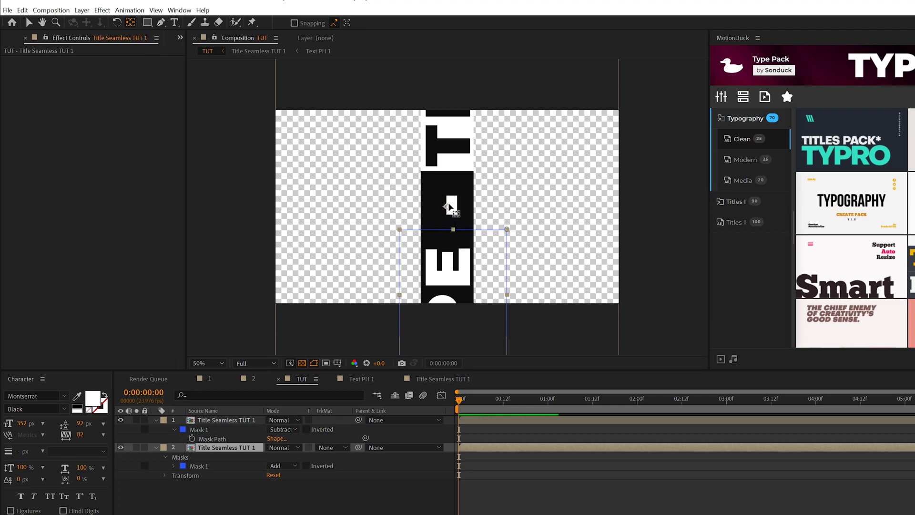
pyautogui.moveTo(448, 206); pyautogui.dragTo(452, 229)
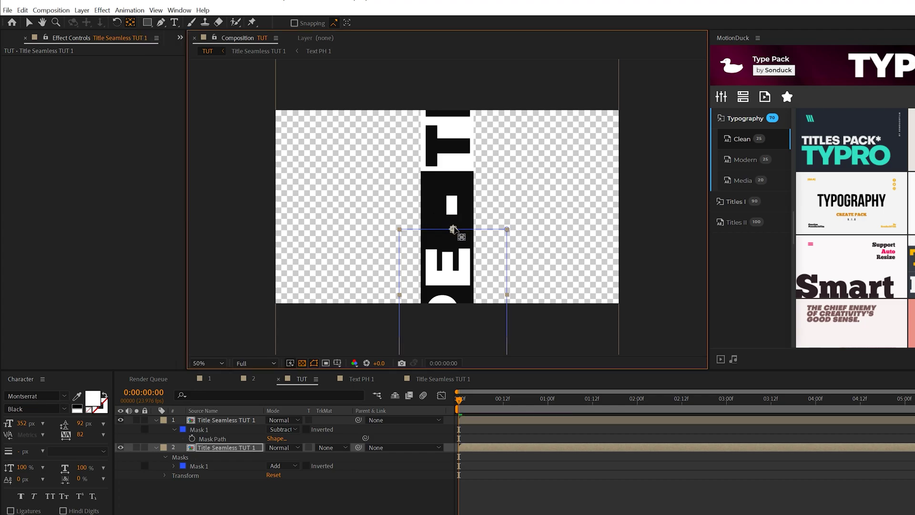
pyautogui.press('.')
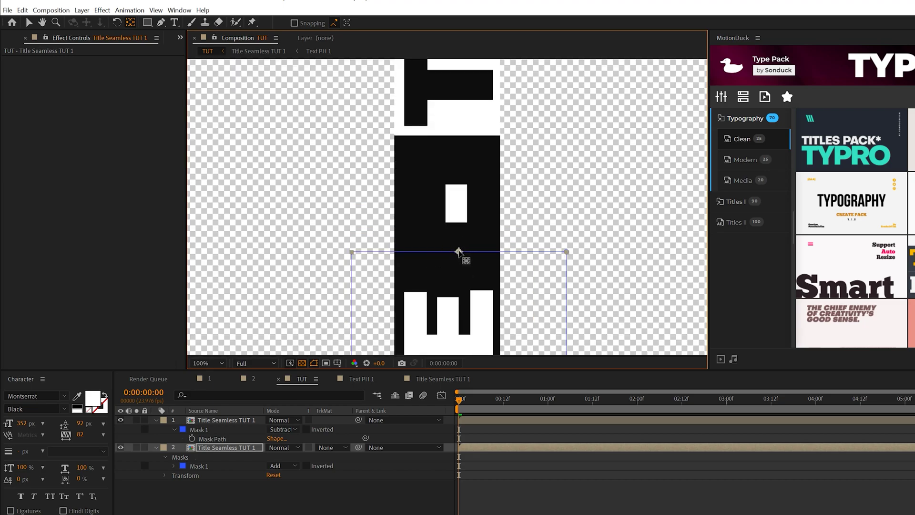
# Make layer 2 a 3D layer and tilt it back to −80° X Rotation
pyautogui.press('v')
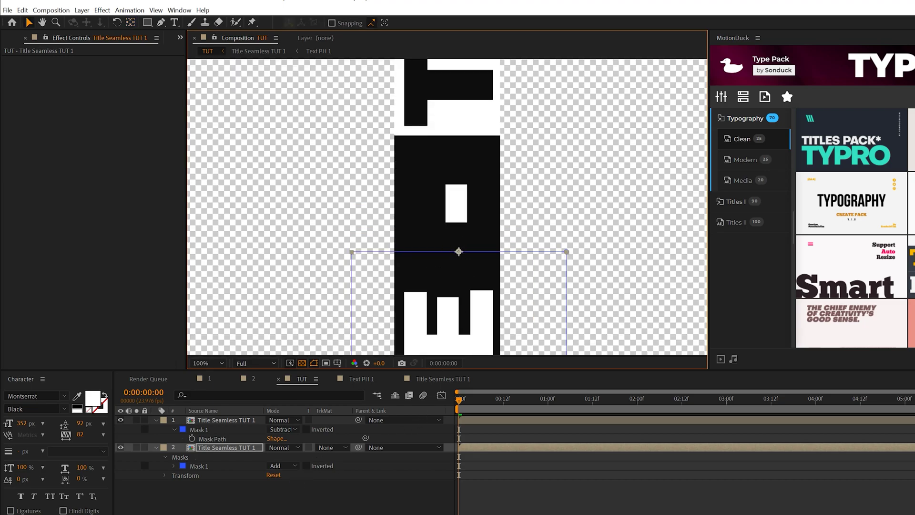
pyautogui.press('F4')
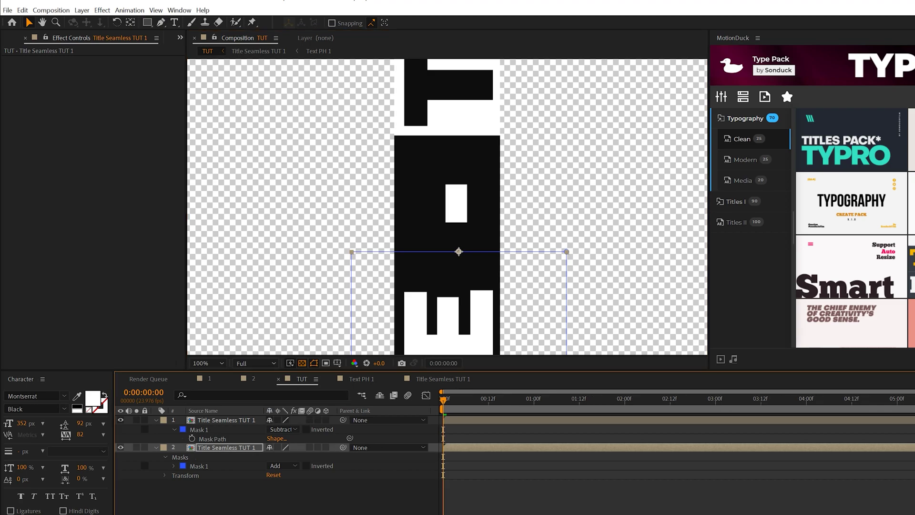
pyautogui.click(326, 448)
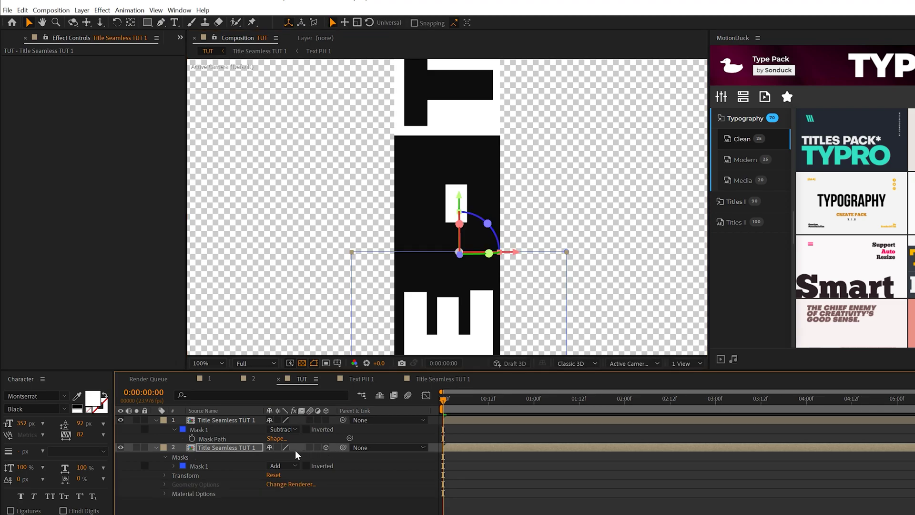
pyautogui.press('r')
pyautogui.moveTo(282, 469); pyautogui.dragTo(236, 463)
pyautogui.press(',')
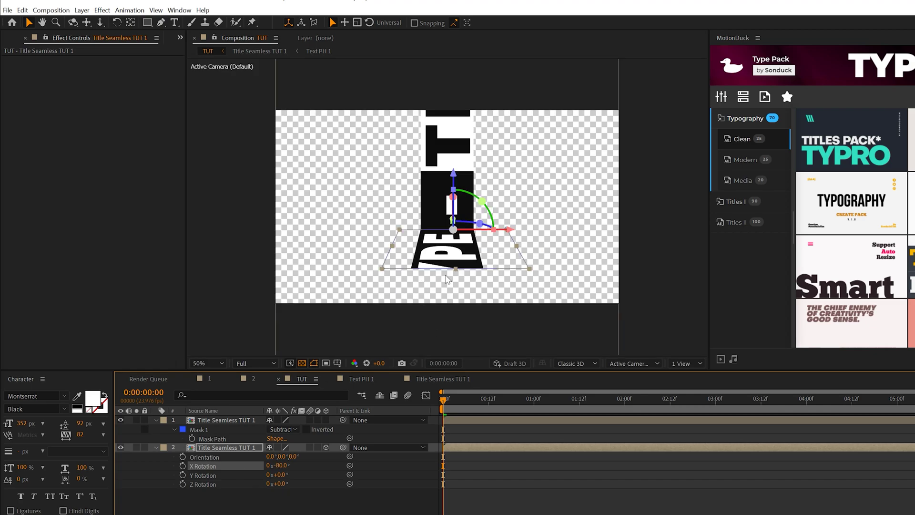
# Paste the mask onto layer 2 and reshape its trapezoid corners to lie flat as a floor
pyautogui.click(221, 447)
pyautogui.press('r')
pyautogui.hotkey('ctrl', 'v')
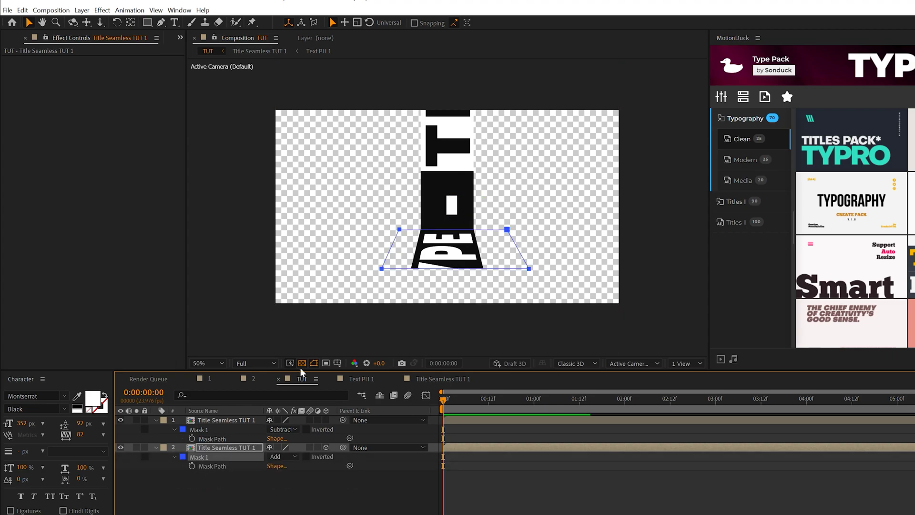
pyautogui.click(382, 269)
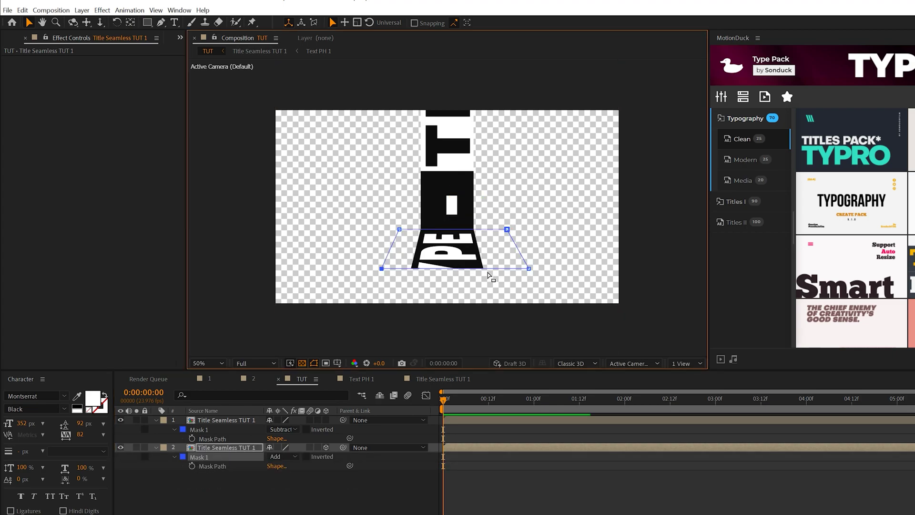
pyautogui.moveTo(530, 271)
pyautogui.mouseDown()
pyautogui.moveTo(527, 322)
pyautogui.moveTo(557, 321)
pyautogui.mouseUp()
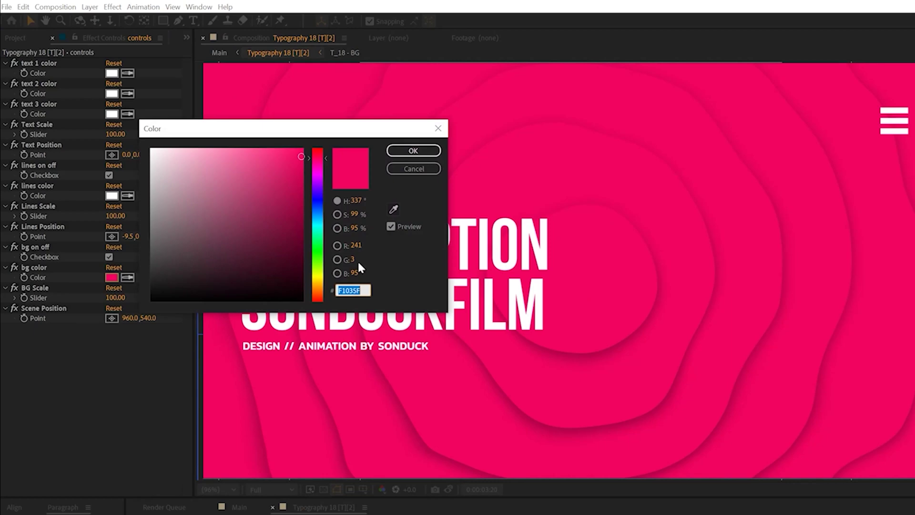
pyautogui.write('8A0035')
pyautogui.click(412, 151)
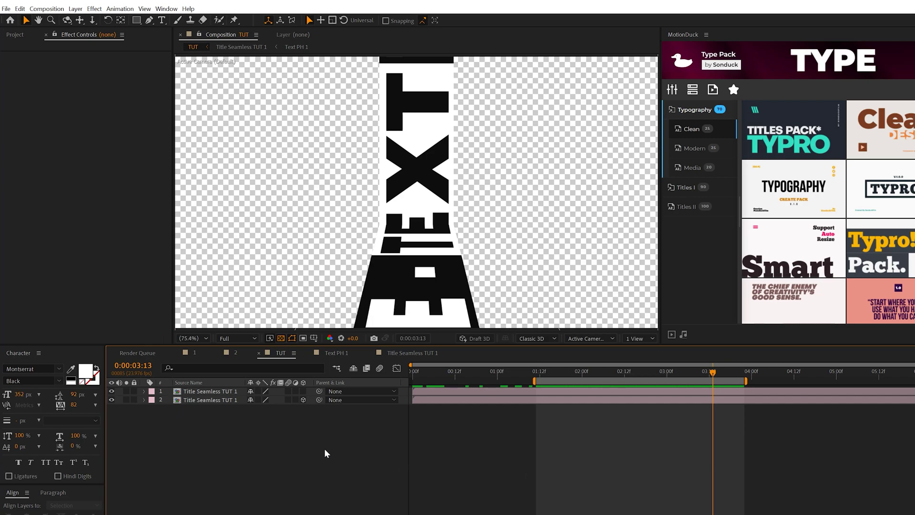
# Shift both folded title strip layers to the left by scrubbing X Position
pyautogui.moveTo(216, 381); pyautogui.dragTo(218, 384)
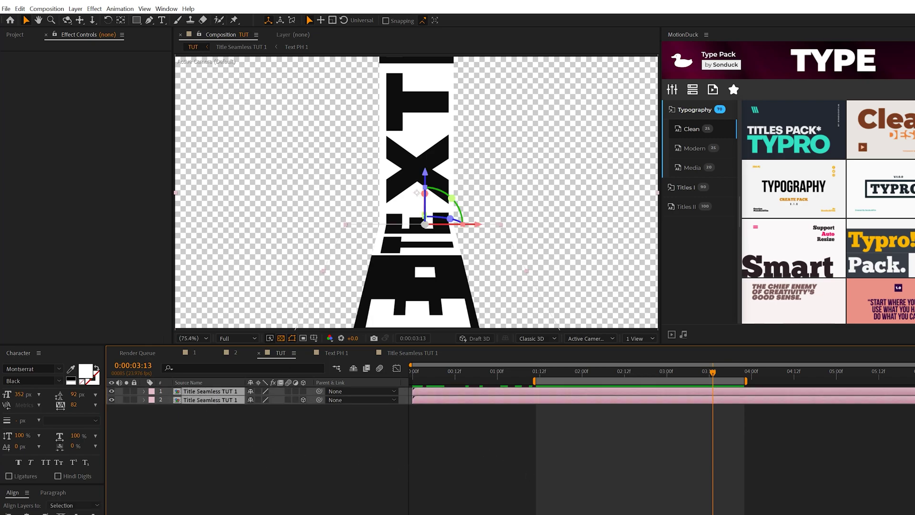
pyautogui.press('p')
pyautogui.press(';')
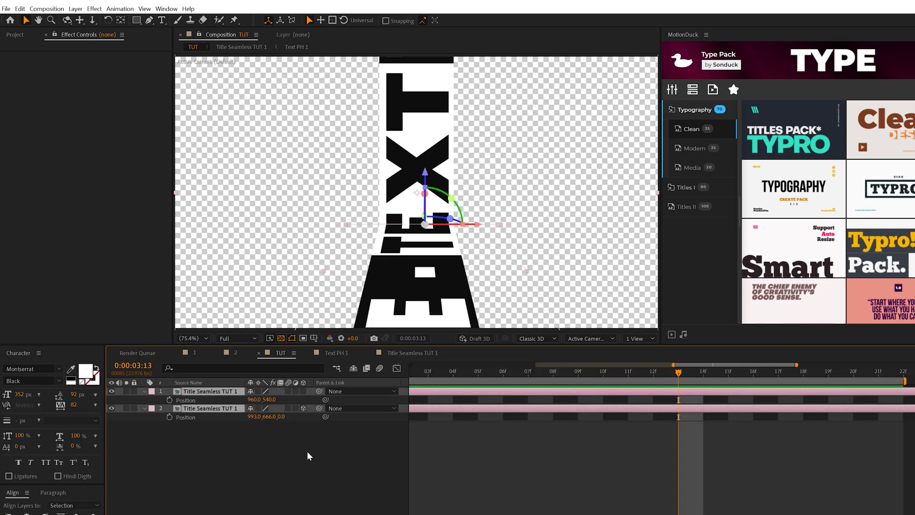
pyautogui.press(',')
pyautogui.press(';')
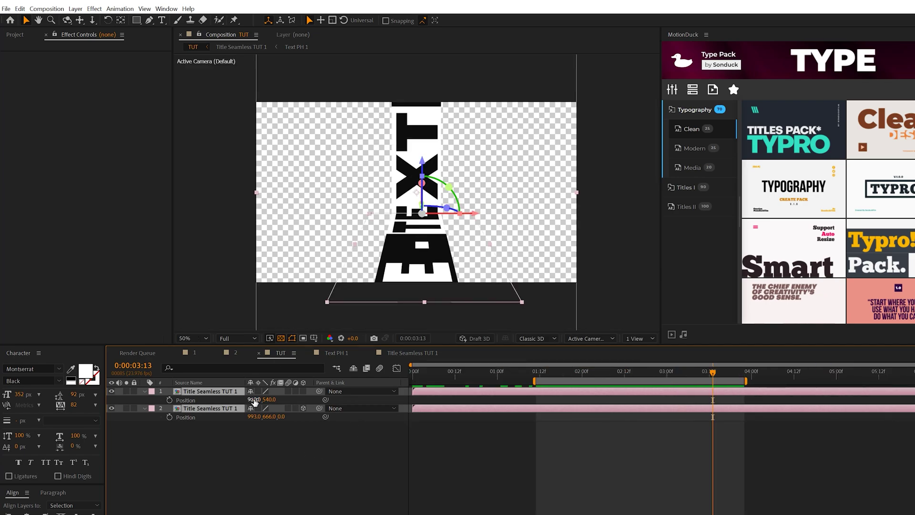
pyautogui.moveTo(251, 399); pyautogui.dragTo(115, 403)
pyautogui.click(143, 391)
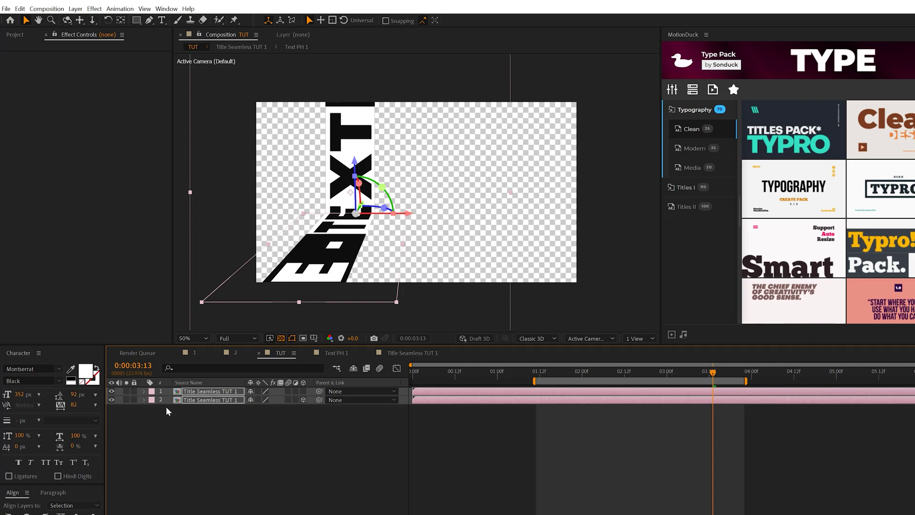
# Duplicate the strip pair, move the copies to the top, label them Blue and shift them right
pyautogui.click(19, 8)
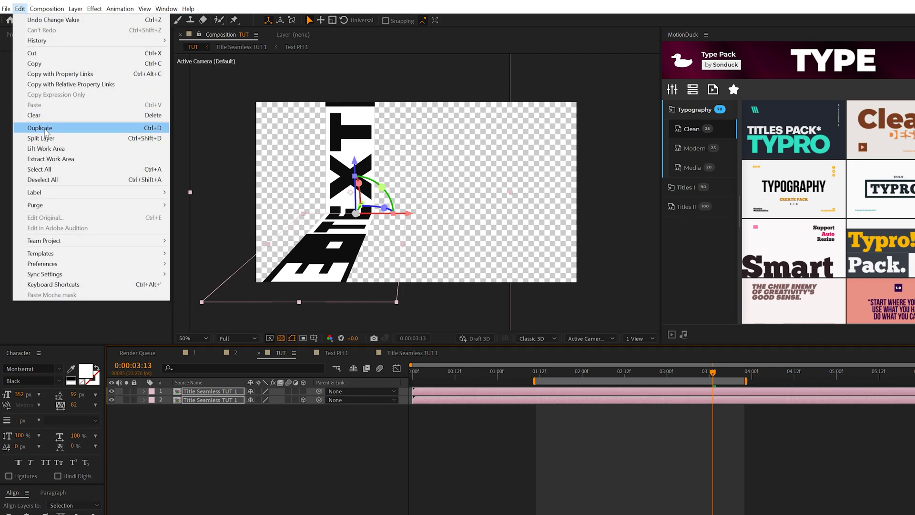
pyautogui.click(34, 127)
pyautogui.moveTo(215, 387); pyautogui.dragTo(214, 388)
pyautogui.click(152, 395)
pyautogui.click(164, 497)
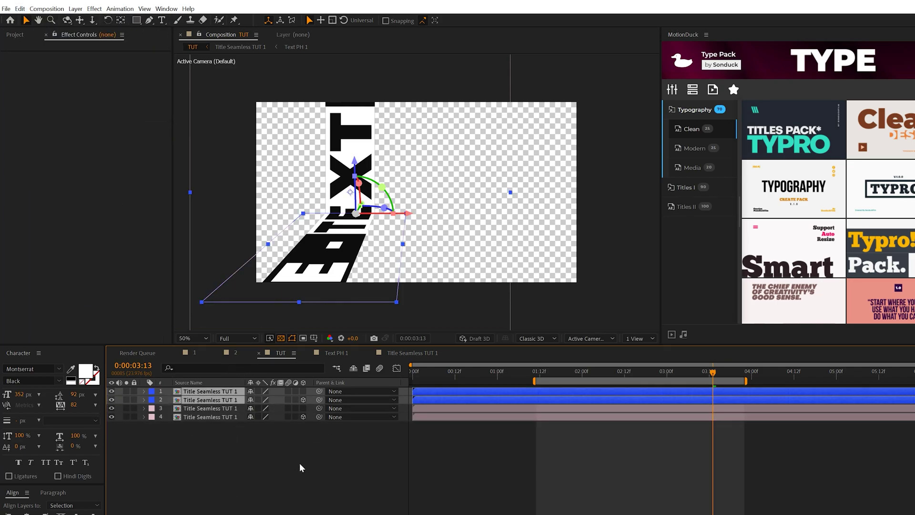
pyautogui.press('p')
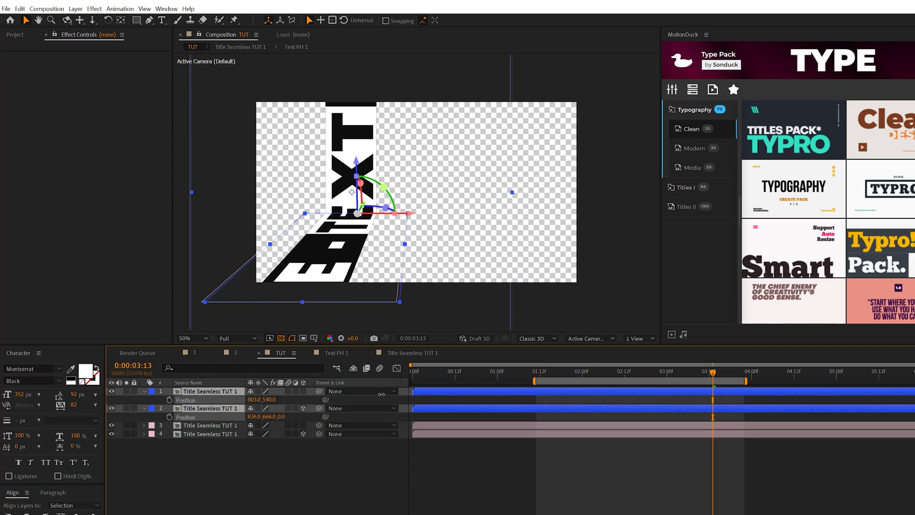
pyautogui.moveTo(458, 408); pyautogui.dragTo(289, 392)
pyautogui.click(287, 393)
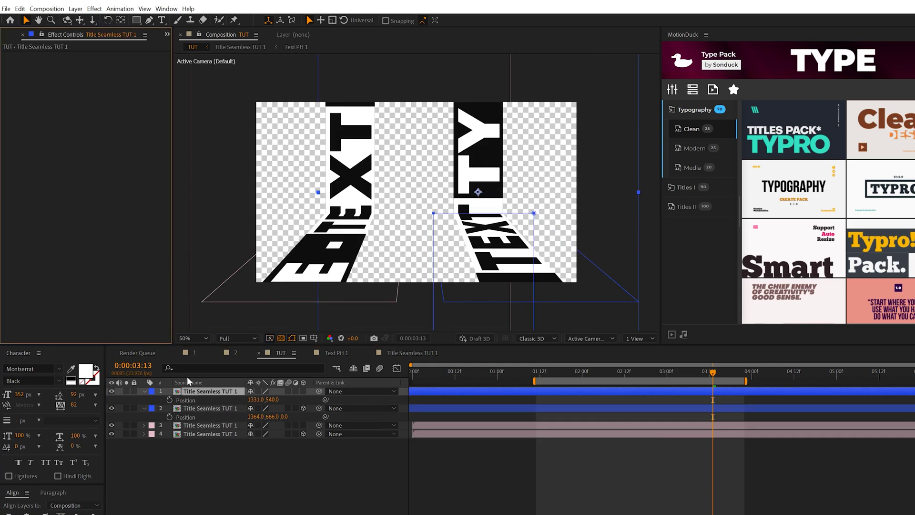
# Apply the Invert effect to both blue strip copies, then switch to comp 2
pyautogui.press('.')
pyautogui.press('.')
pyautogui.click(94, 8)
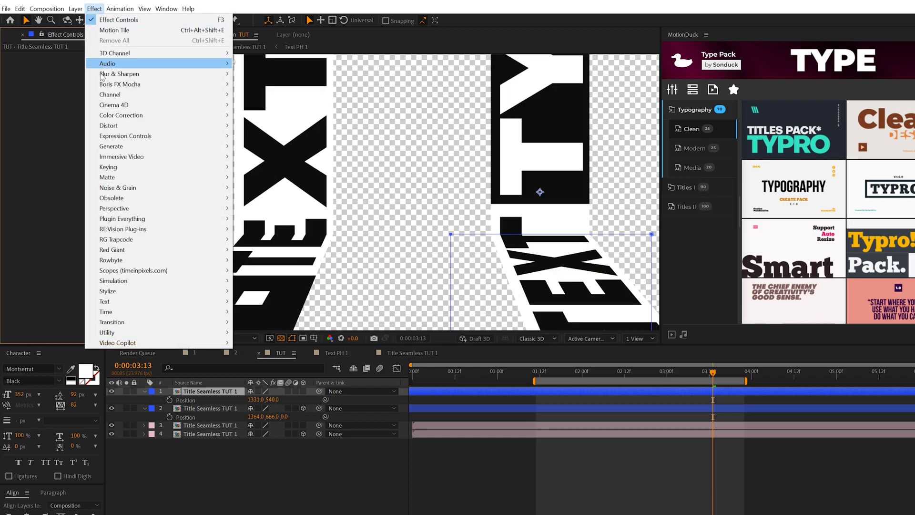
pyautogui.moveTo(110, 95)
pyautogui.click(277, 157)
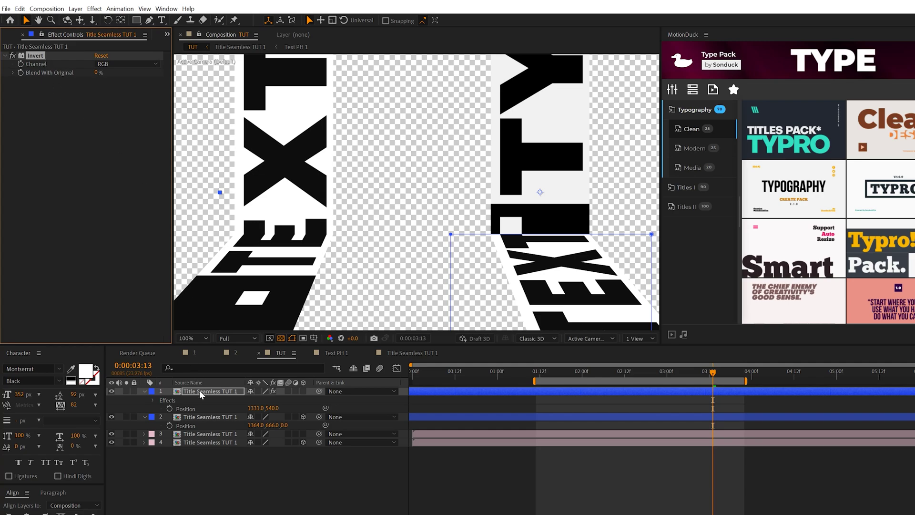
pyautogui.click(200, 414)
pyautogui.hotkey('ctrl', 'v')
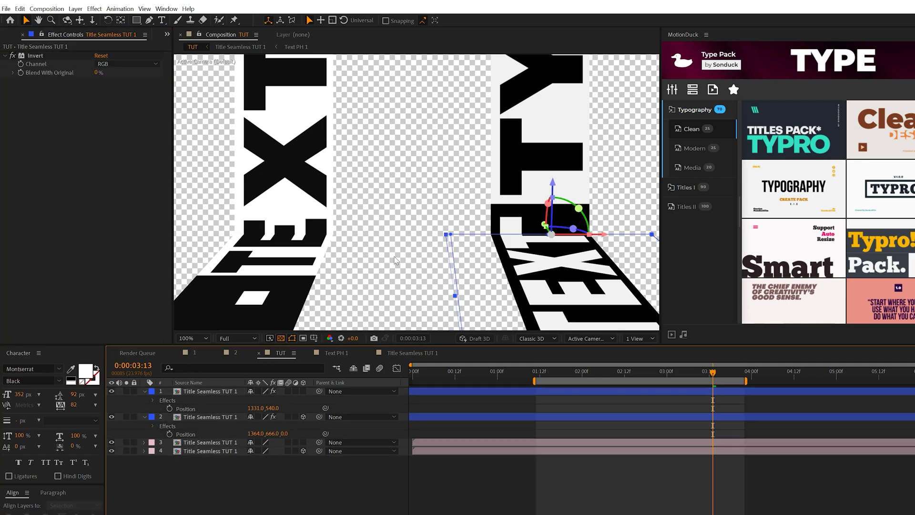
pyautogui.click(234, 352)
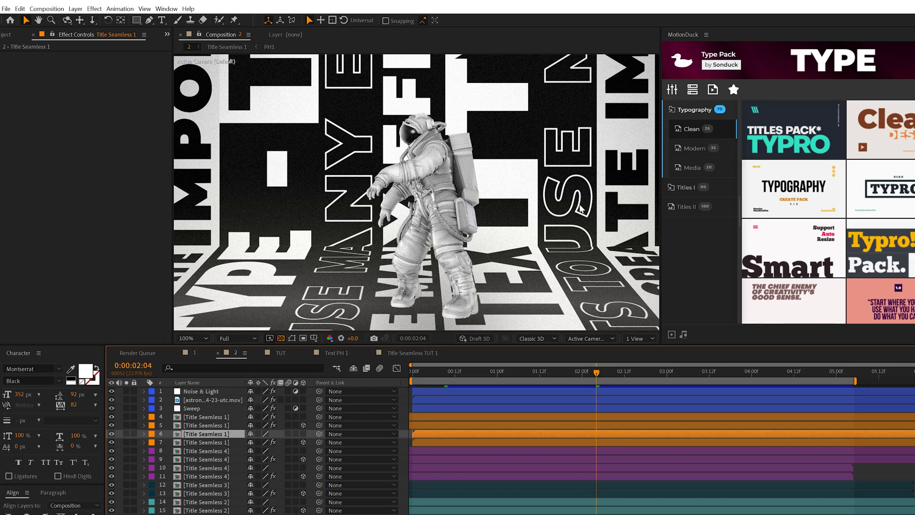
# Duplicate the Text PH 1 comp and open the copy, Text PH 2
pyautogui.click(281, 353)
pyautogui.click(9, 39)
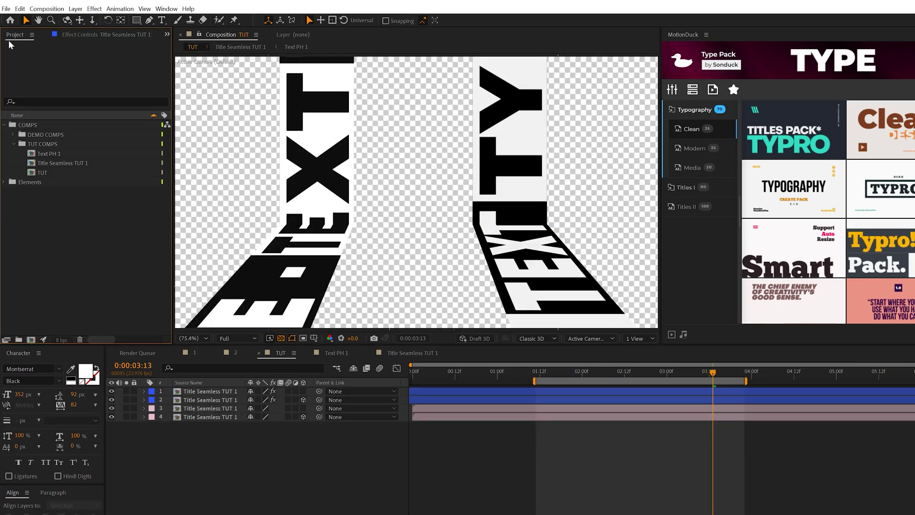
pyautogui.click(47, 150)
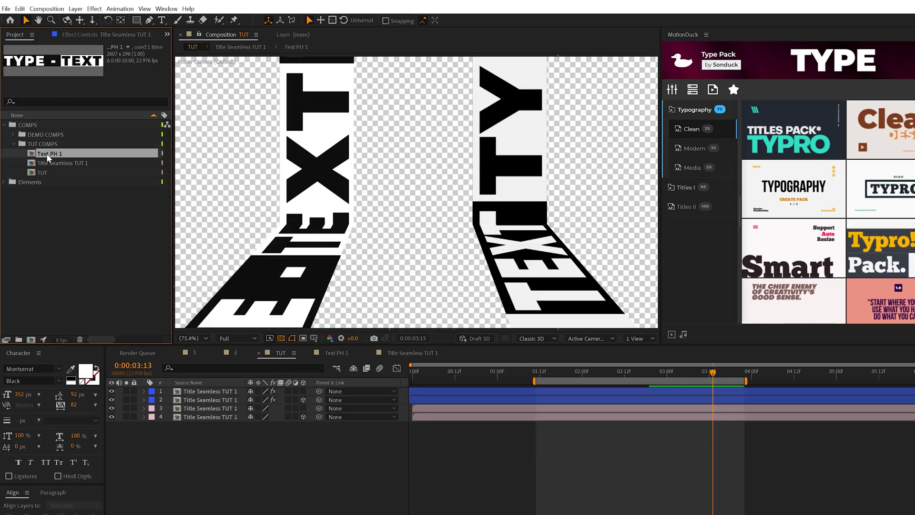
pyautogui.hotkey('ctrl', 'd')
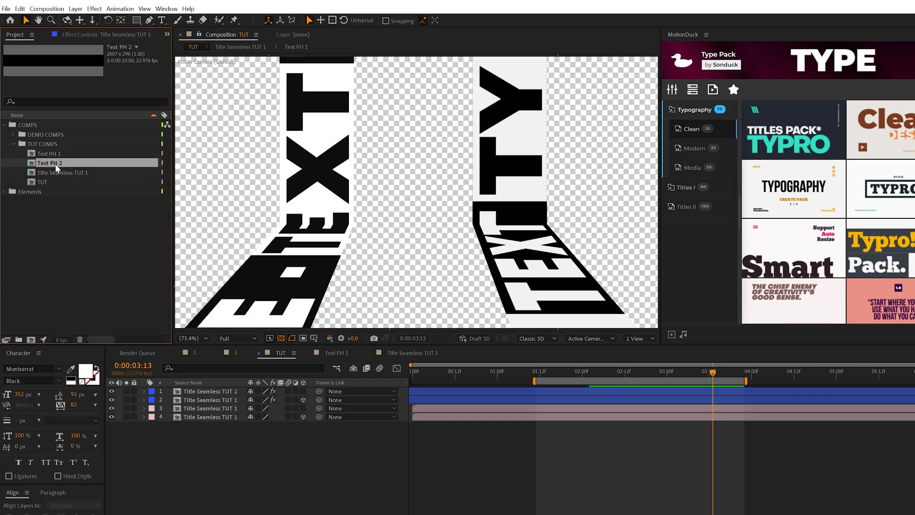
pyautogui.doubleClick(53, 163)
# Delete Shape Layer 1 and the TEXT layer, and replace the TYPE - line with MANY EFFECTS TO USE
pyautogui.click(161, 20)
pyautogui.tripleClick(304, 201)
pyautogui.click(217, 400)
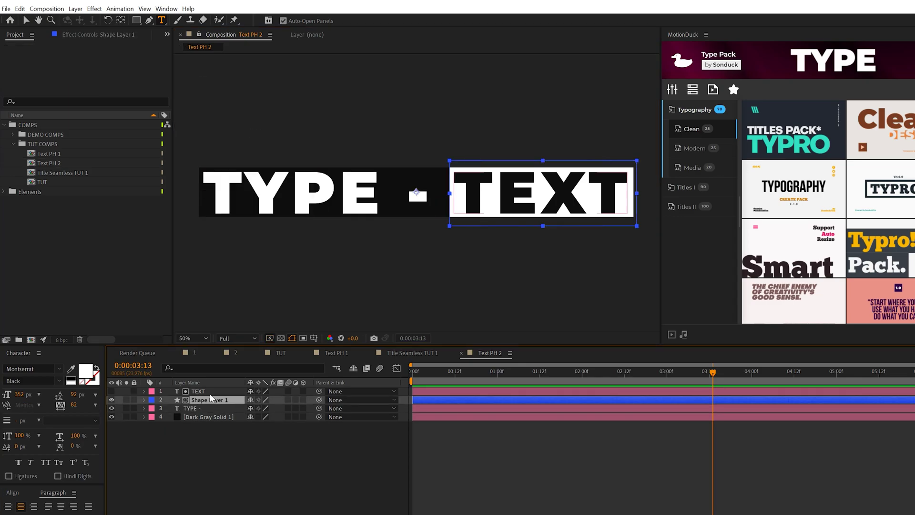
pyautogui.press('Delete')
pyautogui.click(196, 390)
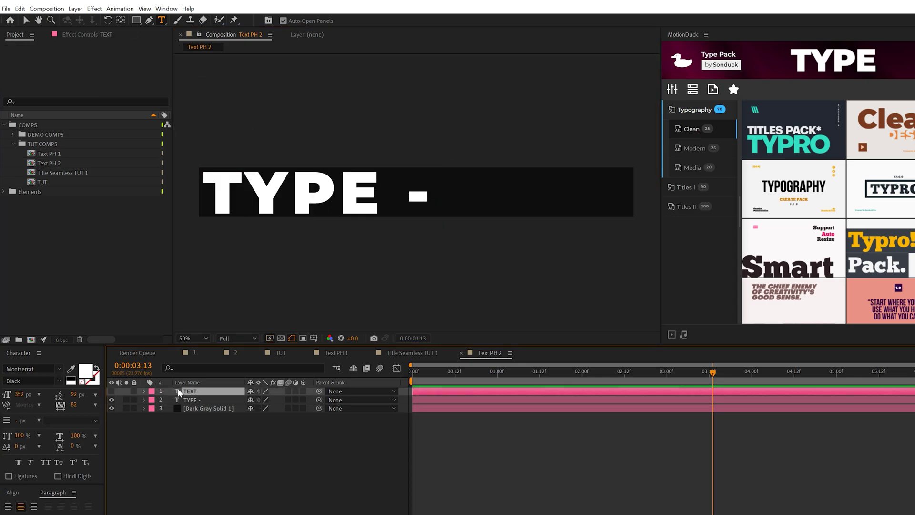
pyautogui.press('Delete')
pyautogui.tripleClick(336, 192)
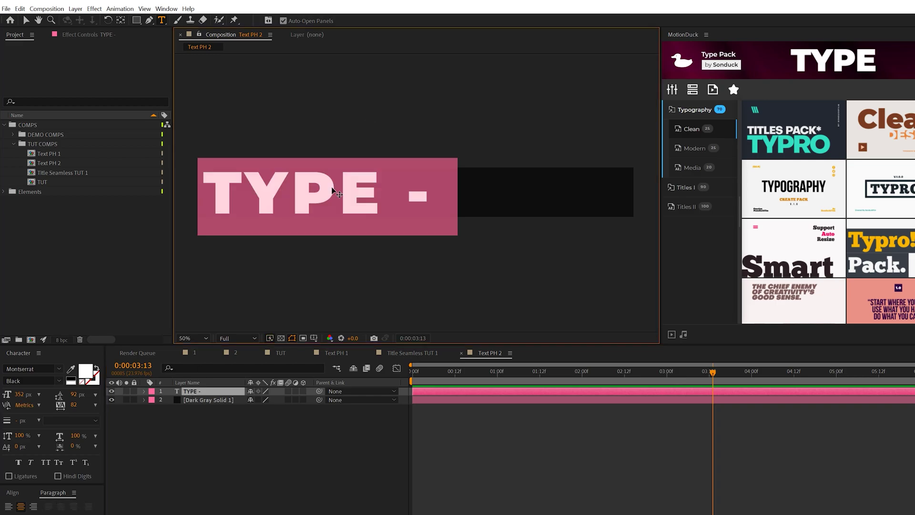
pyautogui.write('MANY EFFECTS TO USE')
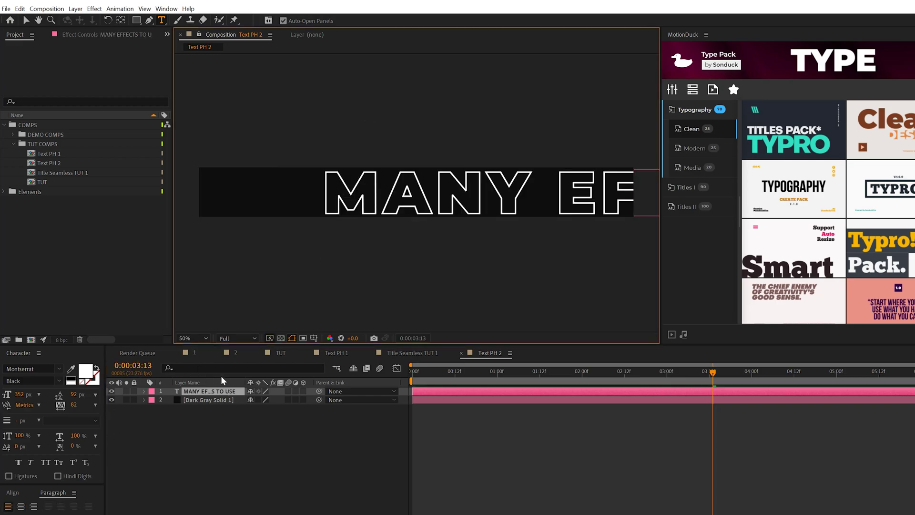
pyautogui.click(210, 391)
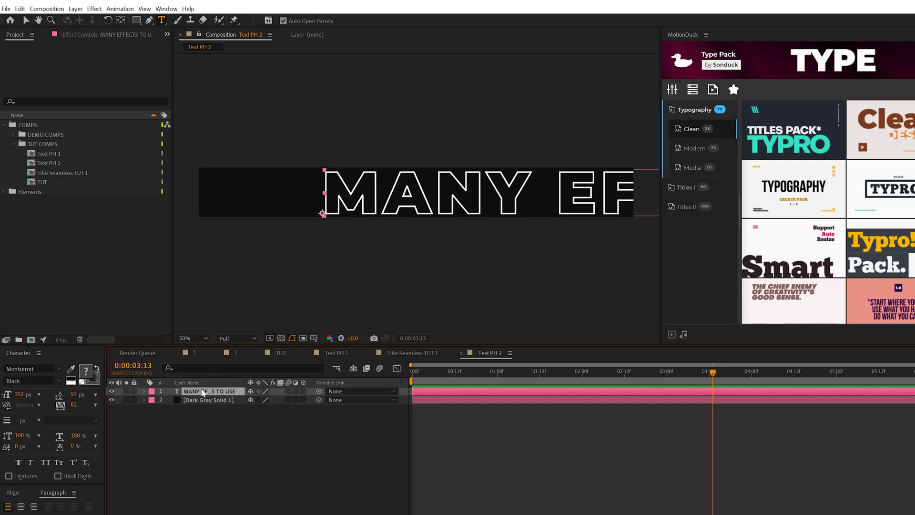
# Scale the MANY EFFECTS TO USE title down to 52% to fit the strip
pyautogui.hotkey('ctrl', 'alt', 'home')
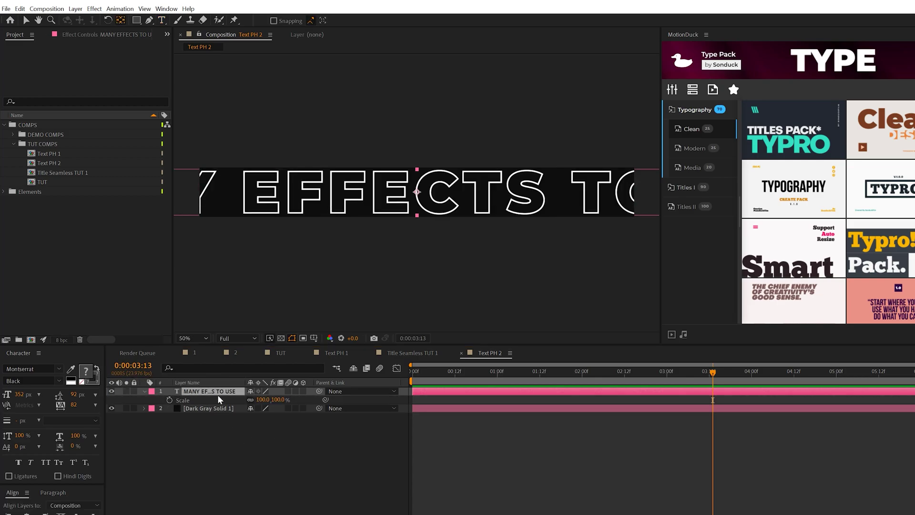
pyautogui.click(217, 396)
pyautogui.moveTo(262, 403); pyautogui.dragTo(242, 400)
pyautogui.click(262, 471)
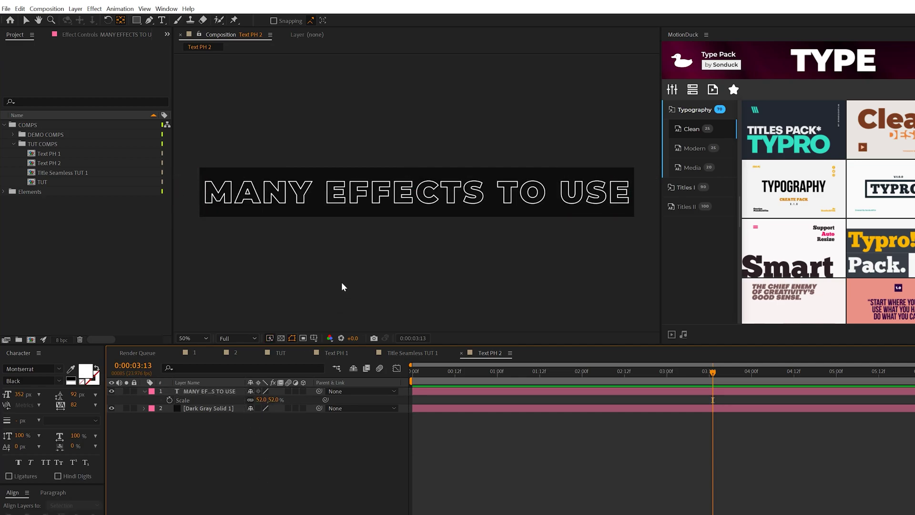
pyautogui.hotkey('ctrl', 'k')
# Check the composition settings and close them without changes
pyautogui.press('Escape')
pyautogui.click(46, 9)
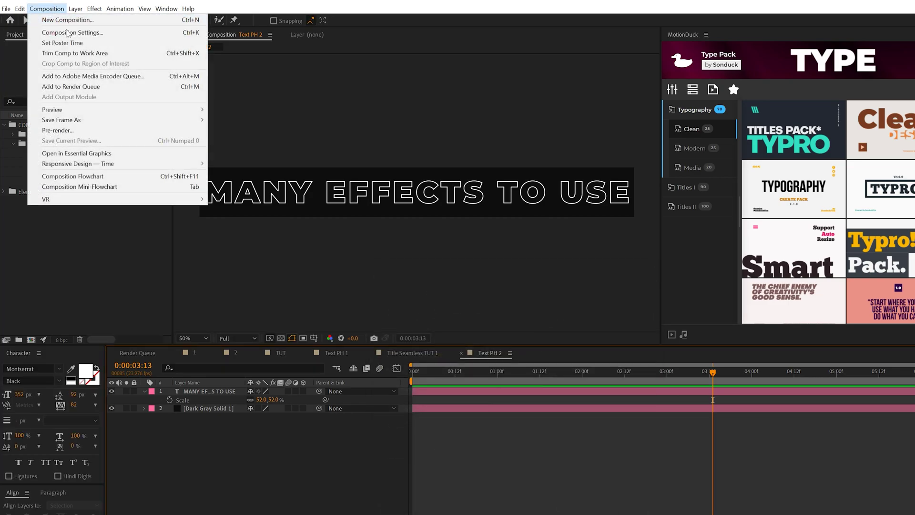
pyautogui.click(71, 34)
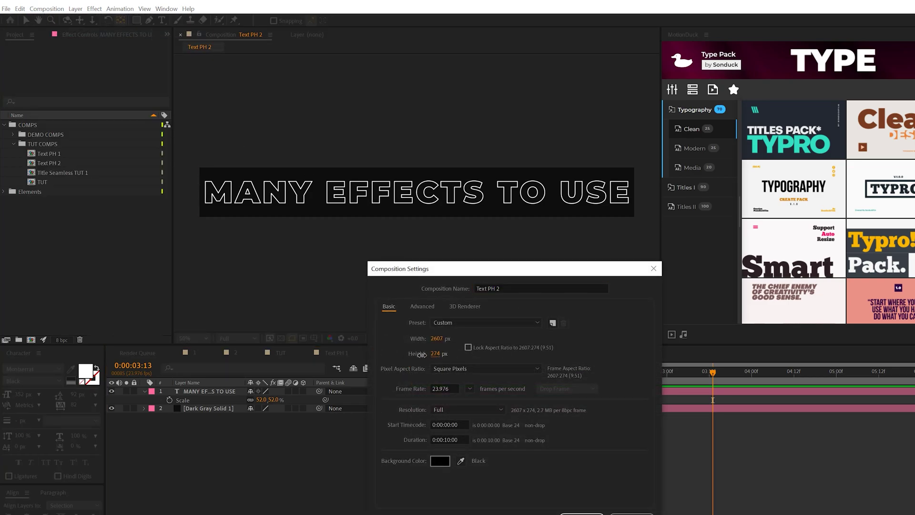
pyautogui.press('Return')
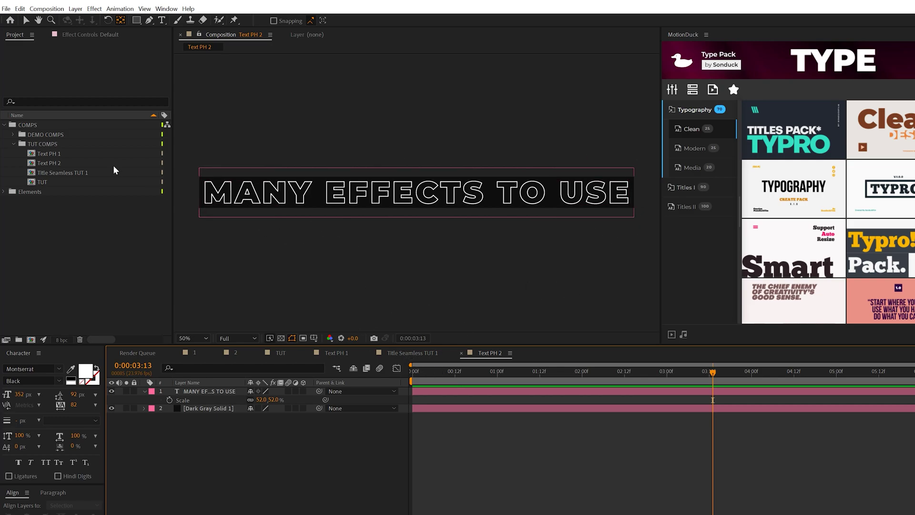
# Duplicate Title Seamless TUT 1 and open the copy, Title Seamless TUT 2
pyautogui.click(59, 172)
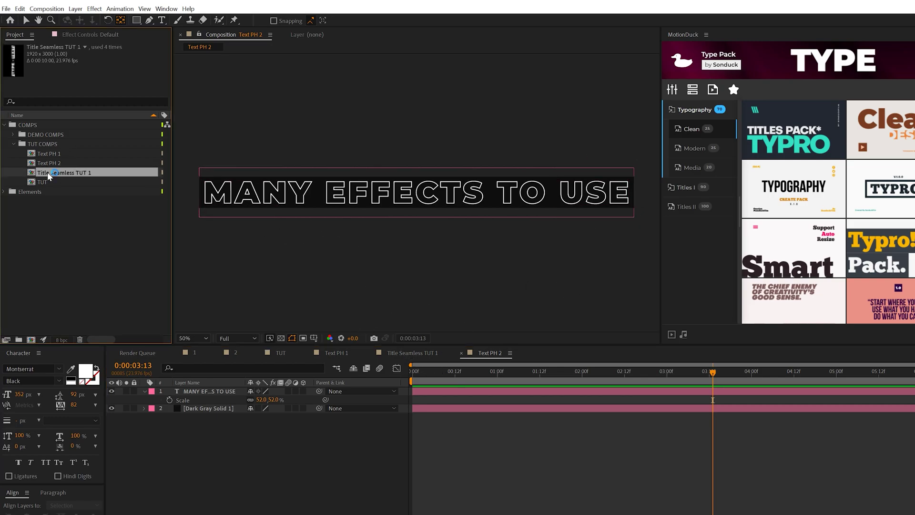
pyautogui.hotkey('ctrl', 'd')
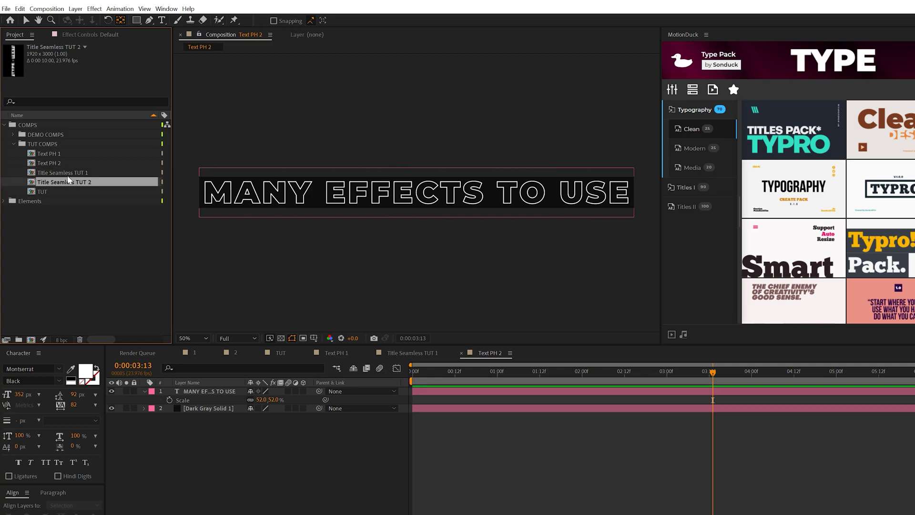
pyautogui.doubleClick(66, 182)
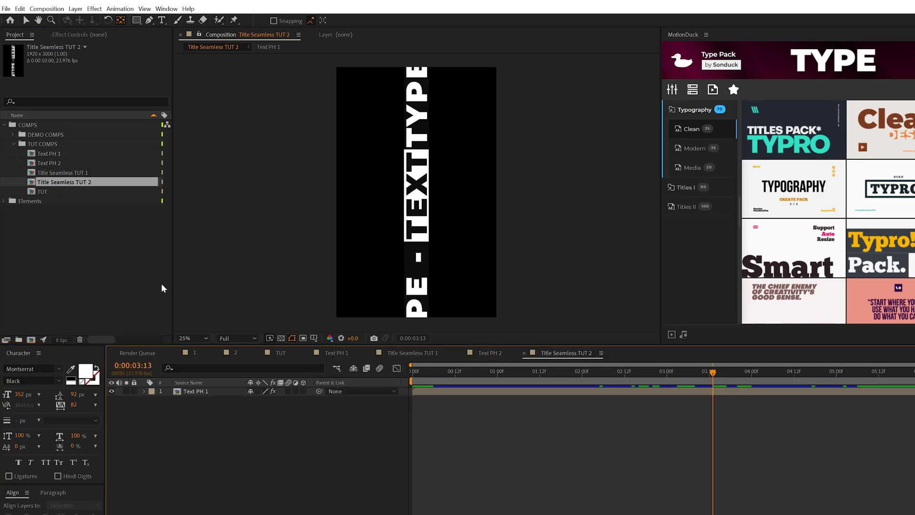
# Replace the Text PH 1 layer with Text PH 2 in Title Seamless TUT 2's strip
pyautogui.click(176, 390)
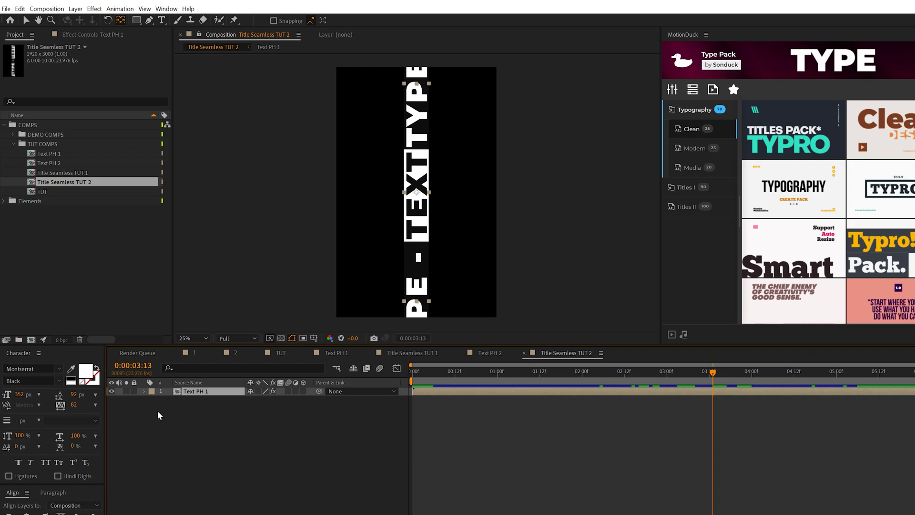
pyautogui.click(54, 164)
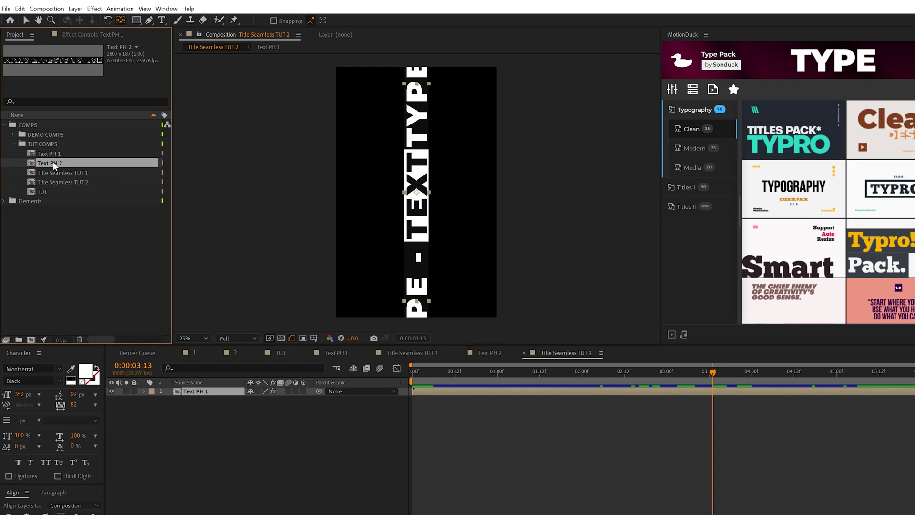
pyautogui.moveTo(48, 161); pyautogui.dragTo(190, 448)
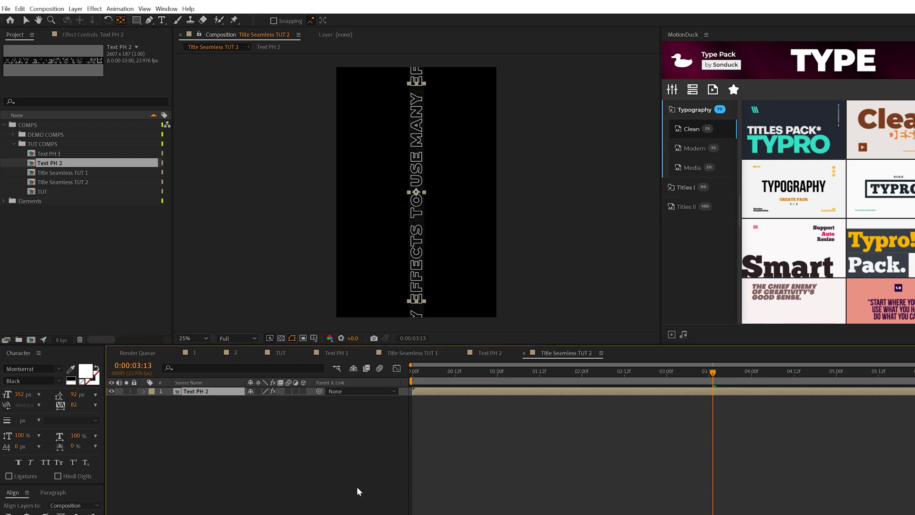
# In TUT, duplicate the two strip layers and offset the copies' X Position into a new column
pyautogui.click(281, 352)
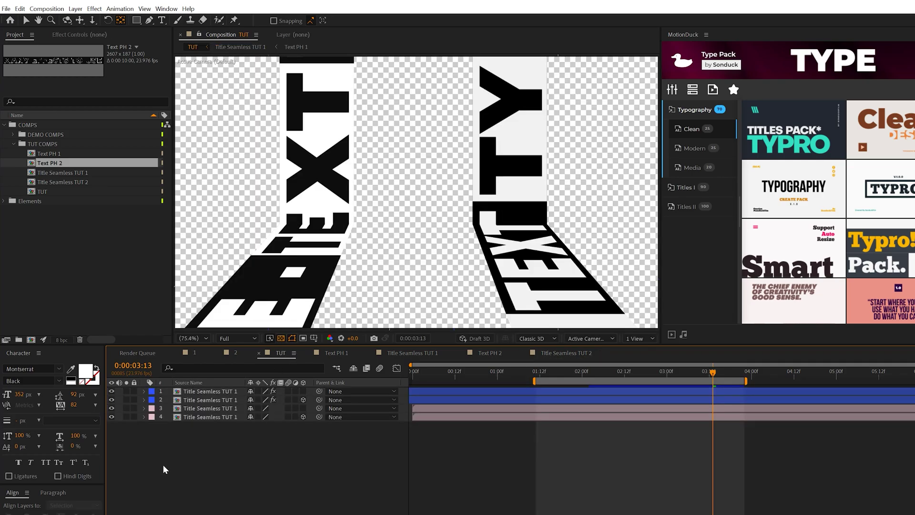
pyautogui.click(204, 400)
pyautogui.keyDown('shift'); pyautogui.click(205, 391); pyautogui.keyUp('shift')
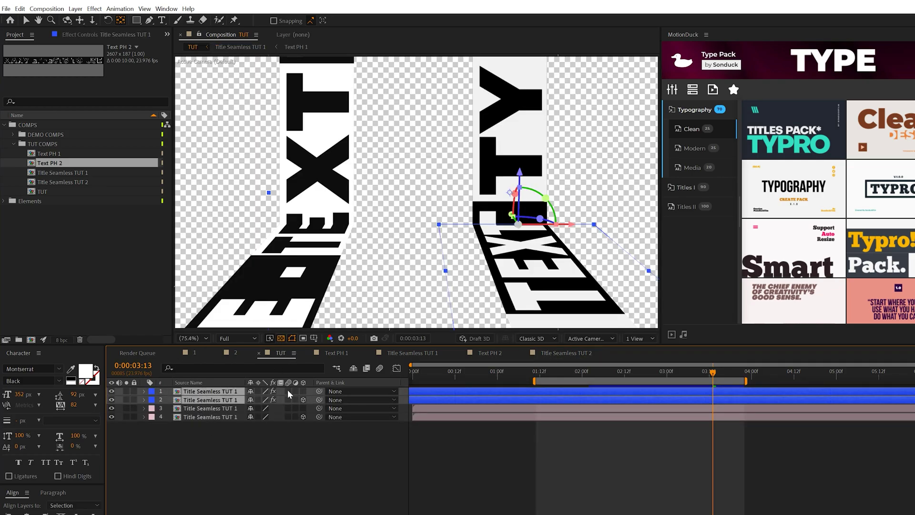
pyautogui.hotkey('ctrl', 'd')
pyautogui.press('p')
pyautogui.moveTo(253, 399); pyautogui.dragTo(241, 401)
pyautogui.press('p')
# Swap the copies' source to Title Seamless TUT 2, invert them, then show comp 2
pyautogui.click(58, 182)
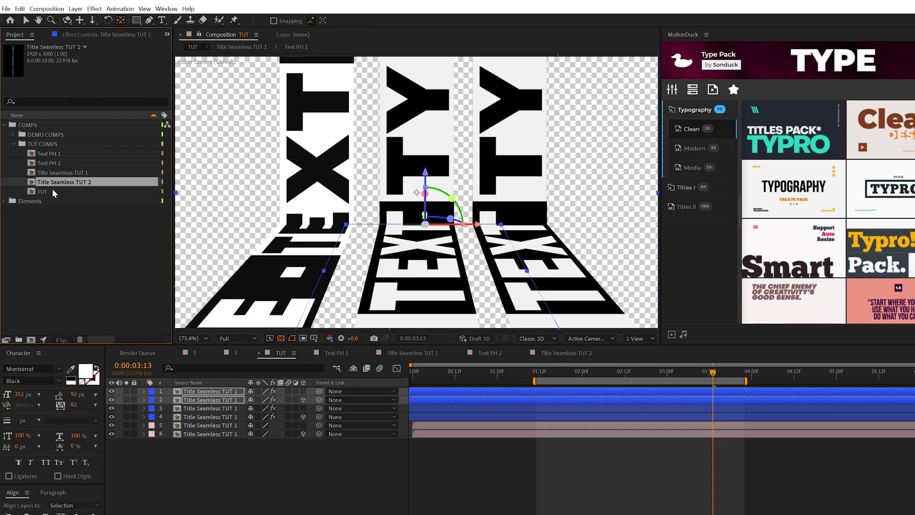
pyautogui.moveTo(53, 187); pyautogui.dragTo(201, 399)
pyautogui.moveTo(48, 57); pyautogui.dragTo(210, 392)
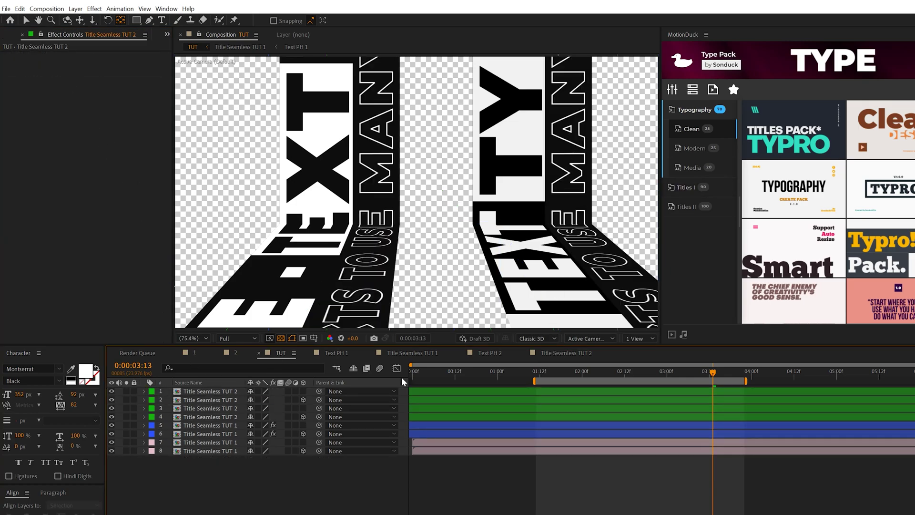
pyautogui.press('v')
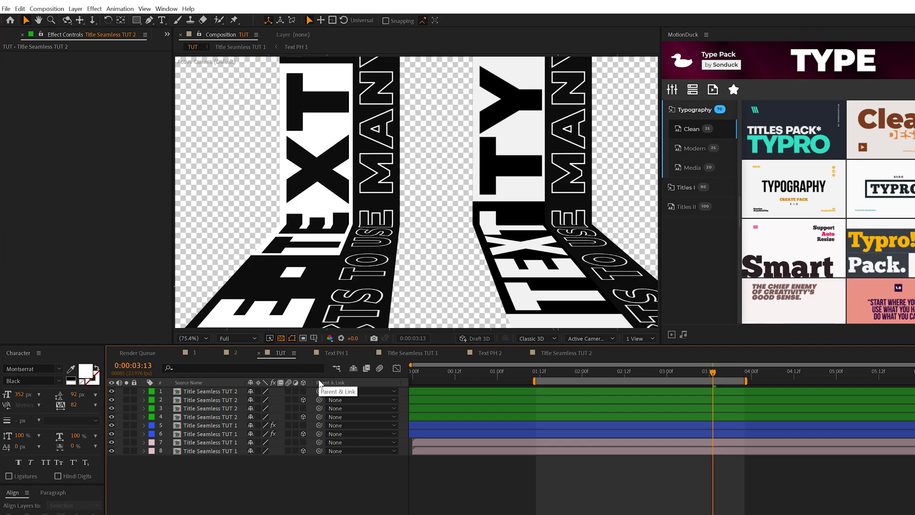
pyautogui.click(235, 353)
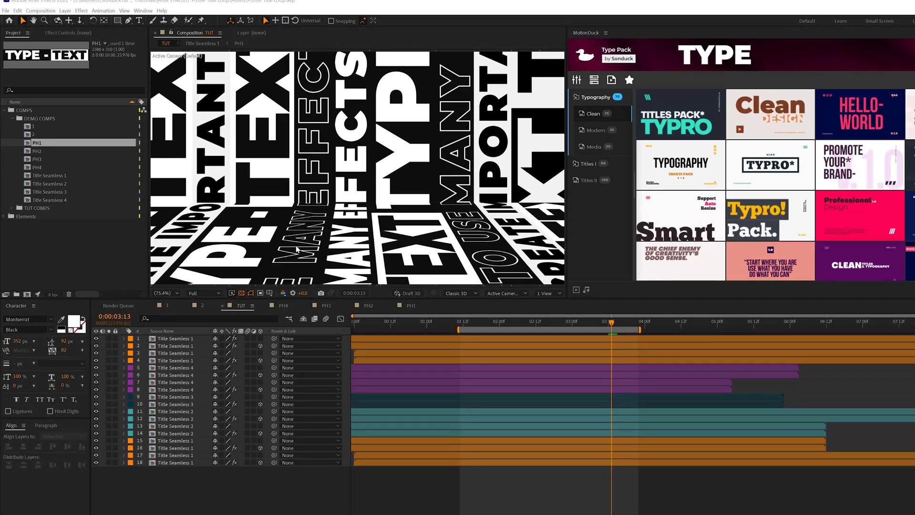
# Review the PH1–PH4 comps, the fitted TUT room and the astronaut comp 2, ending on TUT
pyautogui.click(411, 306)
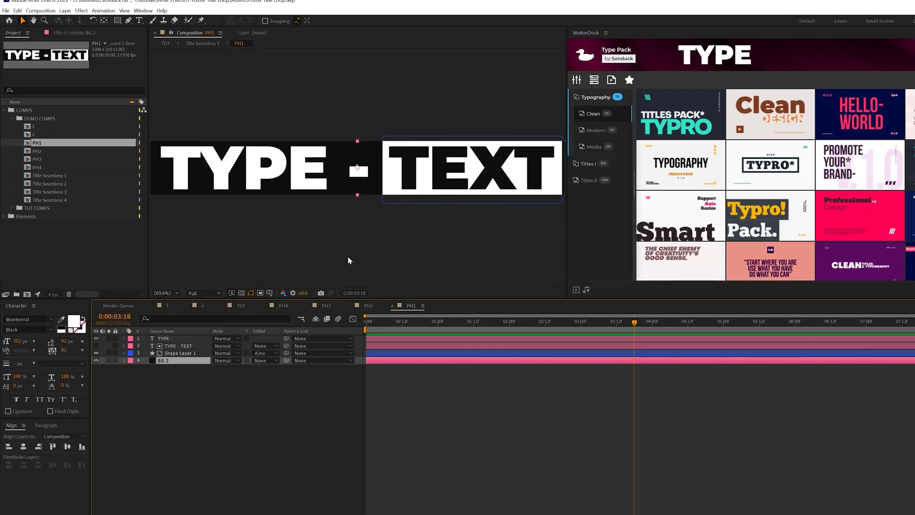
pyautogui.press(',')
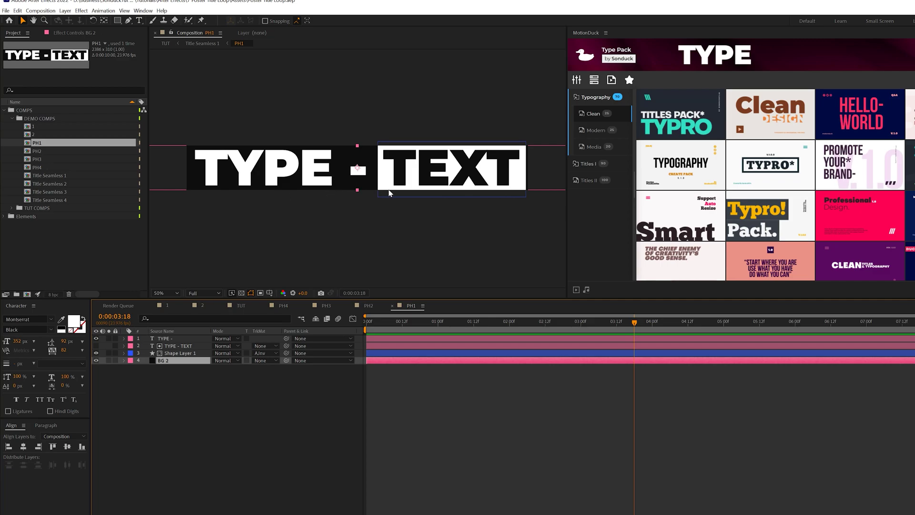
pyautogui.click(368, 306)
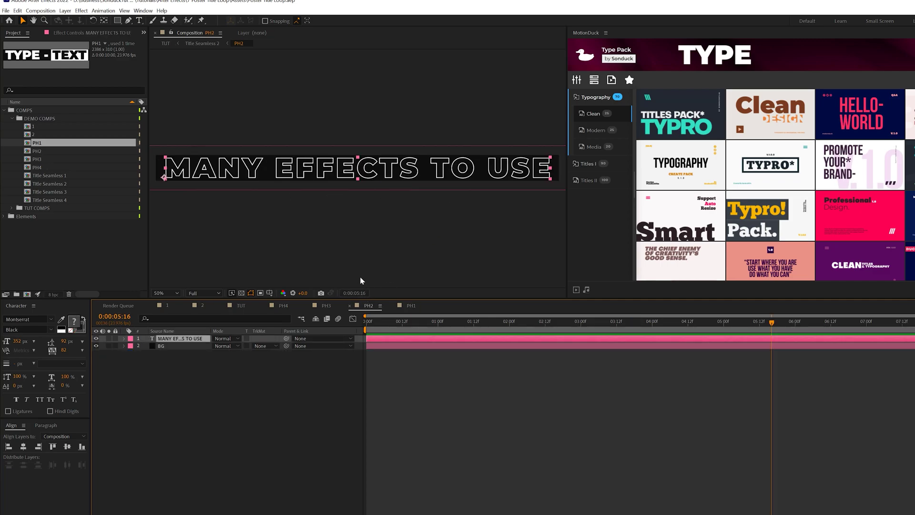
pyautogui.click(327, 305)
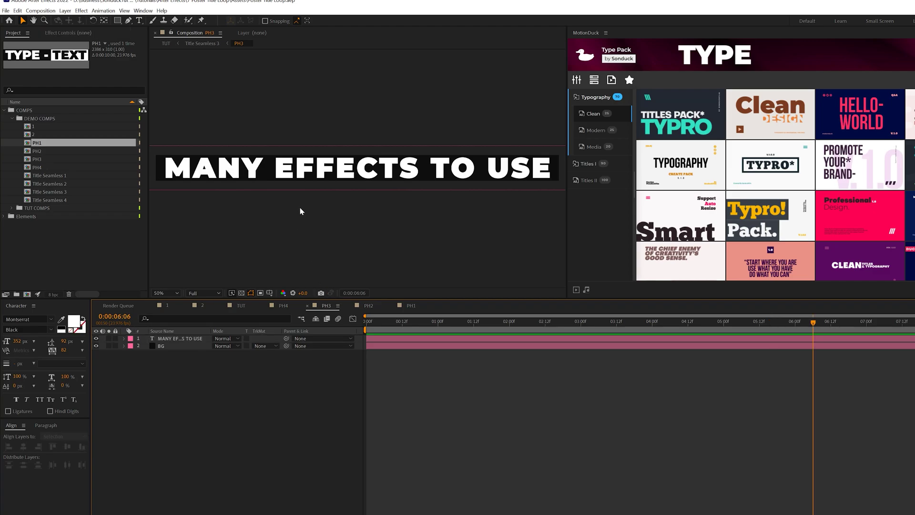
pyautogui.click(283, 305)
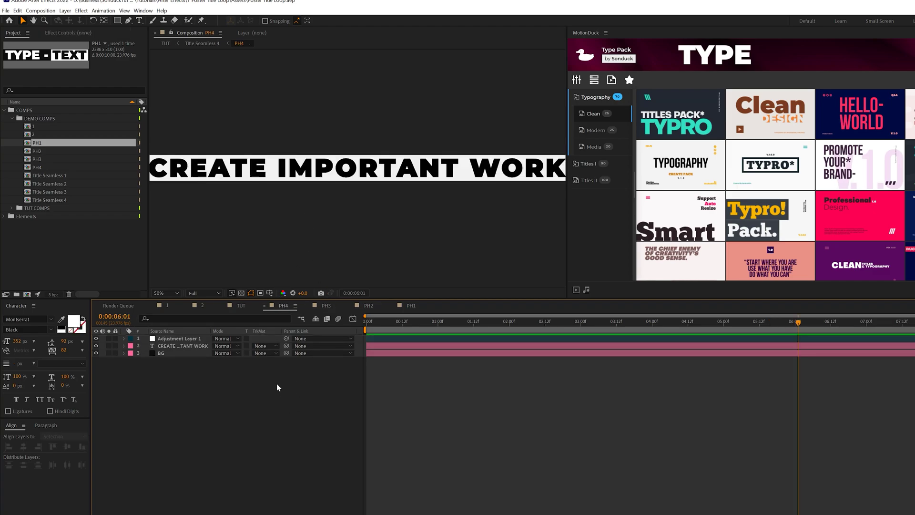
pyautogui.press(',')
pyautogui.press('.')
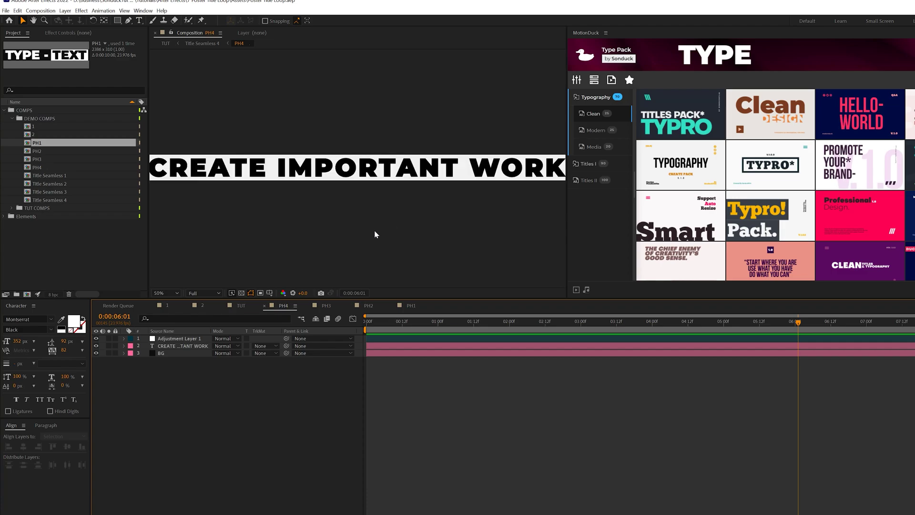
pyautogui.click(242, 305)
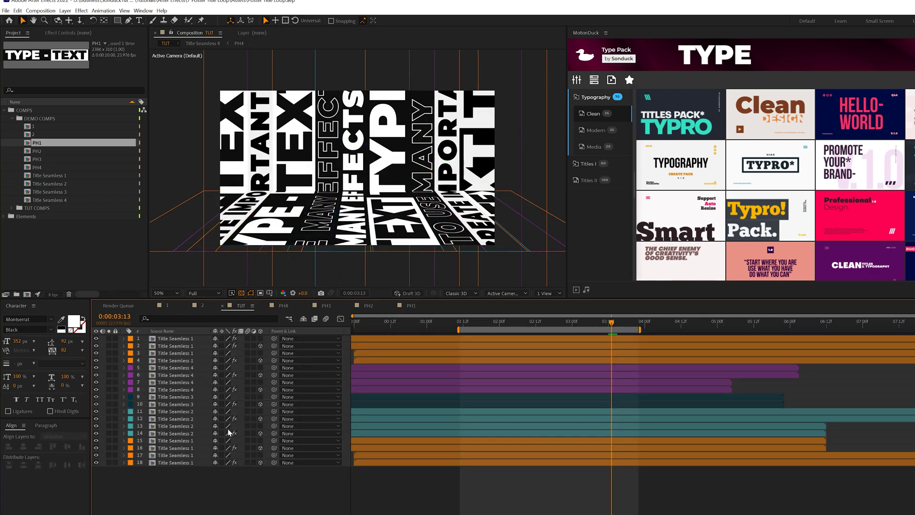
pyautogui.hotkey('shift', '/')
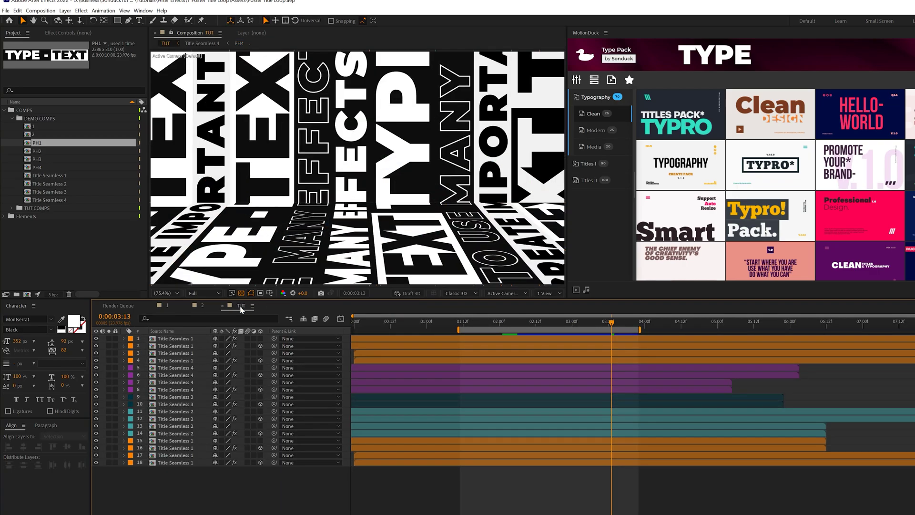
pyautogui.click(202, 306)
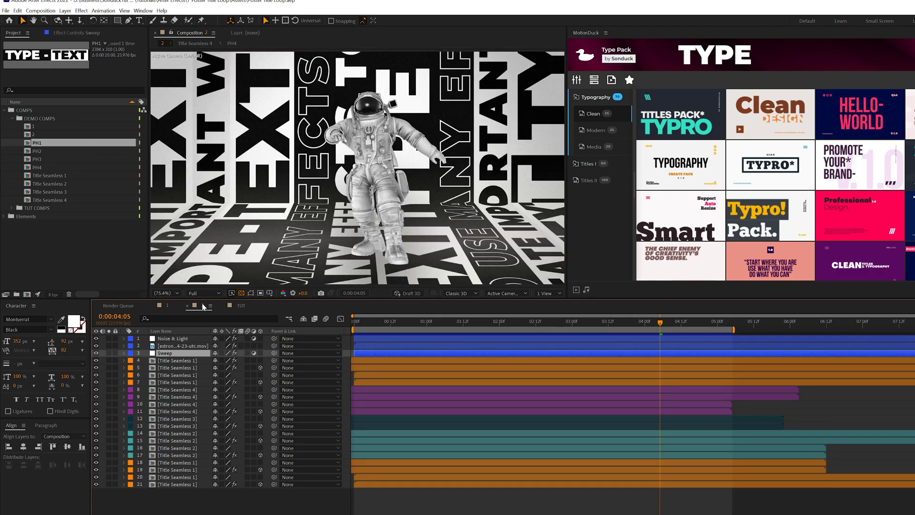
pyautogui.click(242, 305)
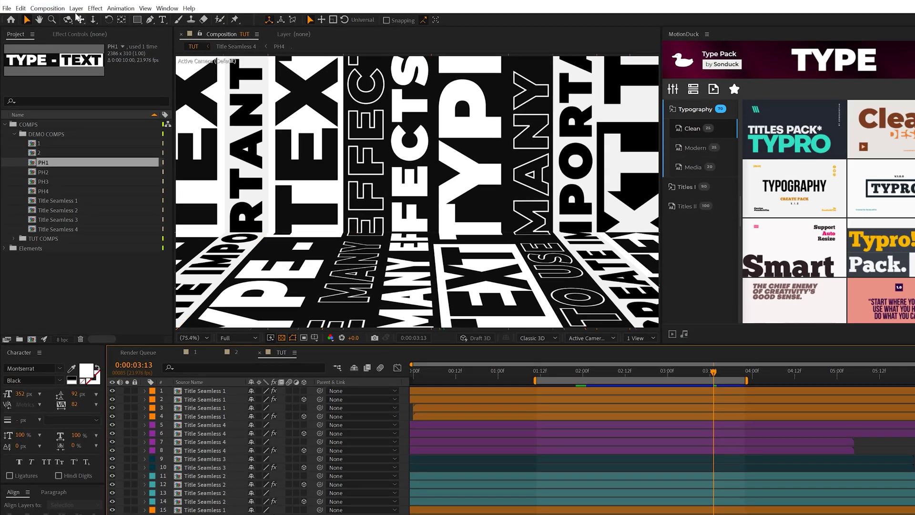
# Add an adjustment layer with the Noise effect, colour noise turned off, at 12% amount
pyautogui.click(65, 10)
pyautogui.moveTo(67, 22)
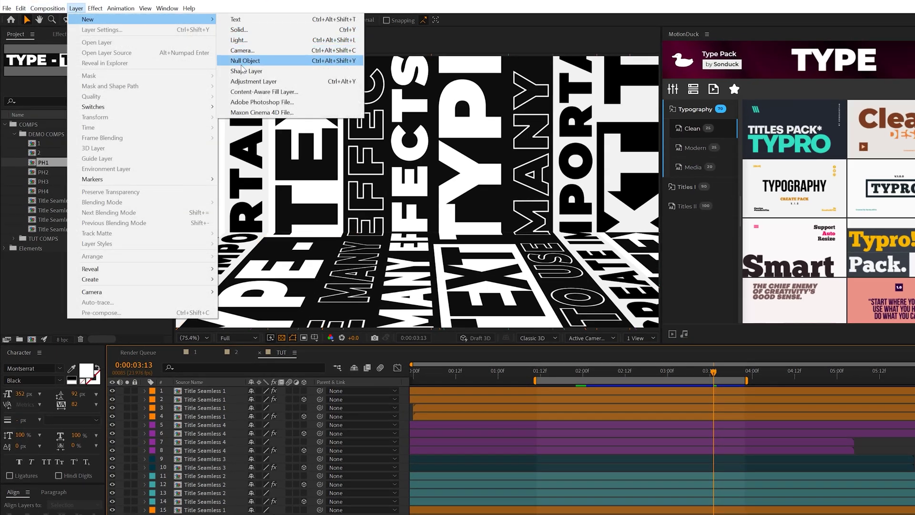
pyautogui.click(241, 82)
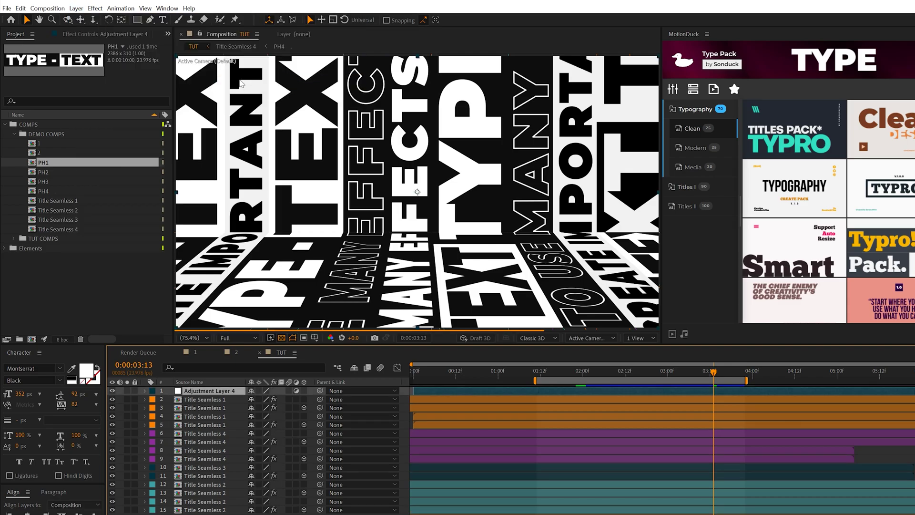
pyautogui.click(95, 8)
pyautogui.moveTo(217, 187)
pyautogui.click(253, 249)
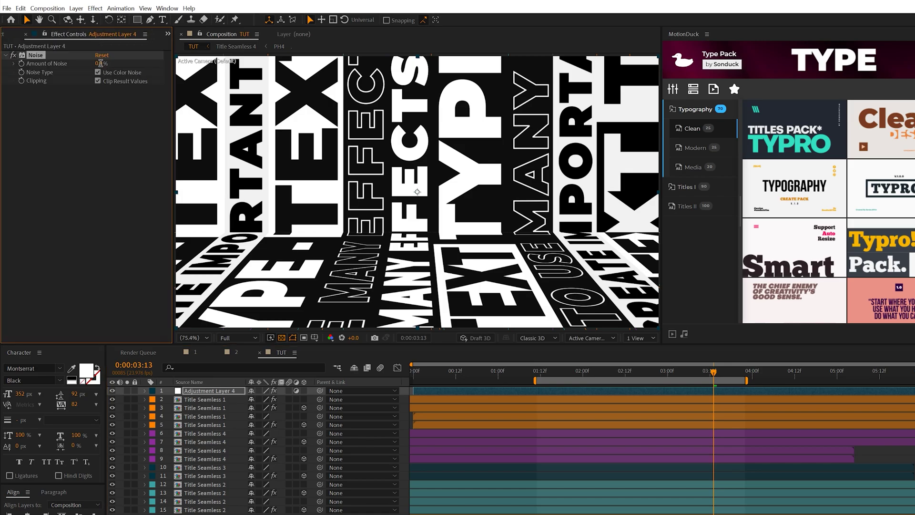
pyautogui.click(98, 72)
pyautogui.press('/')
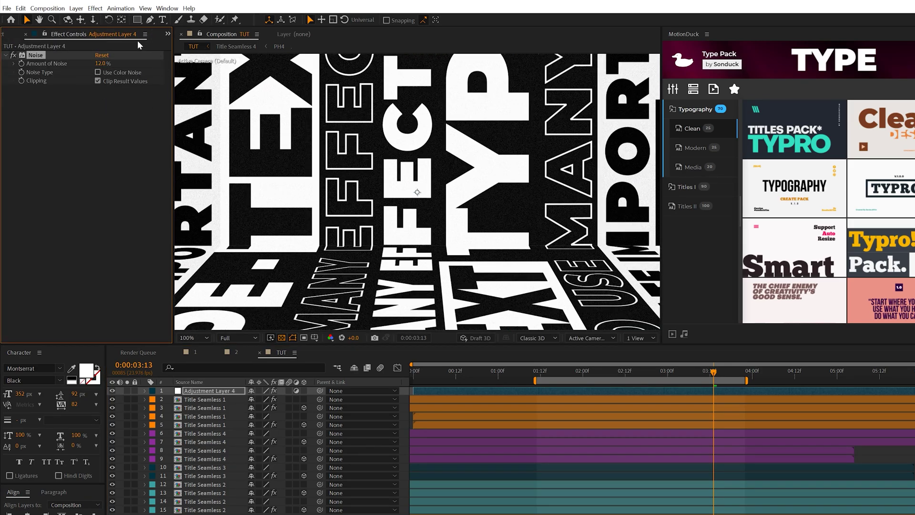
pyautogui.click(95, 8)
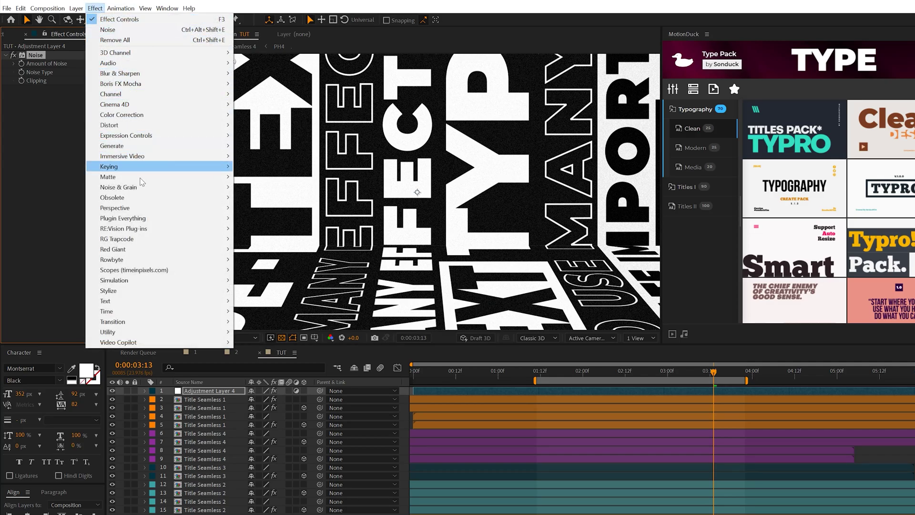
# Apply CC Spotlight and place its source above the comp, aimed at the upper middle
pyautogui.moveTo(128, 209)
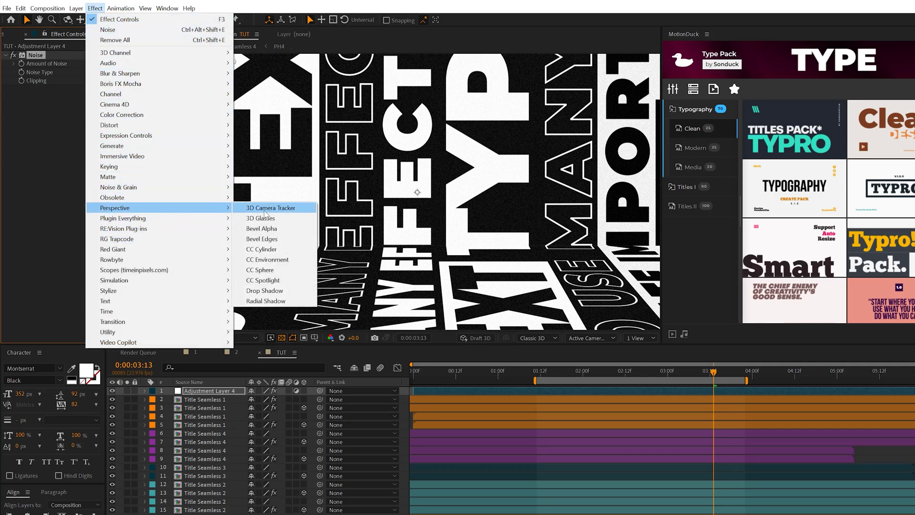
pyautogui.click(263, 280)
pyautogui.press(',')
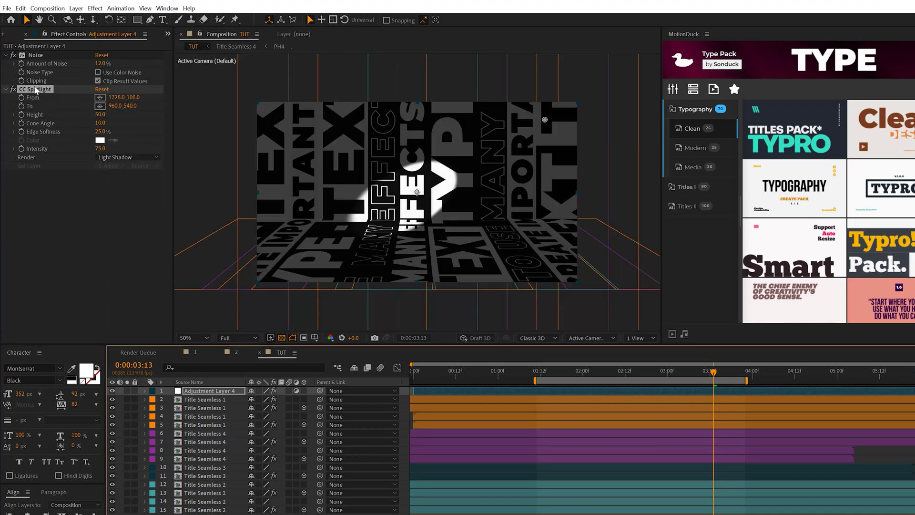
pyautogui.click(35, 89)
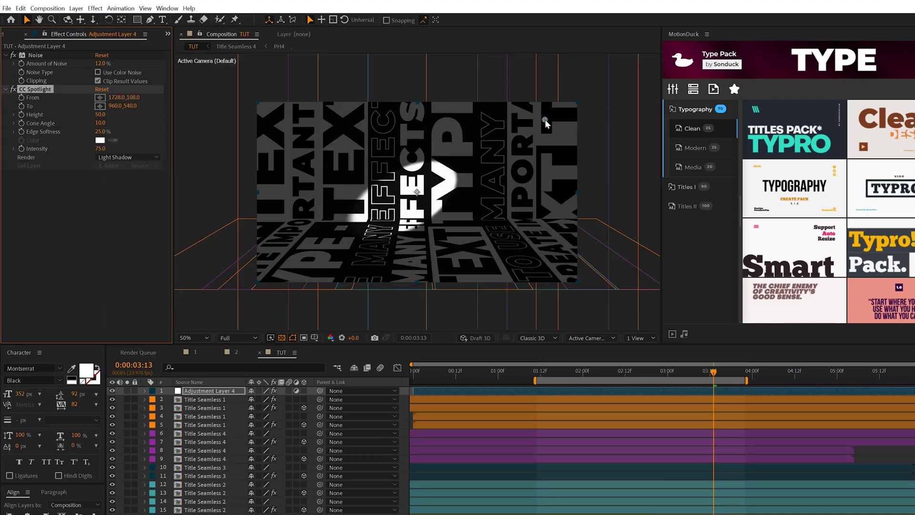
pyautogui.moveTo(545, 119); pyautogui.dragTo(427, 72)
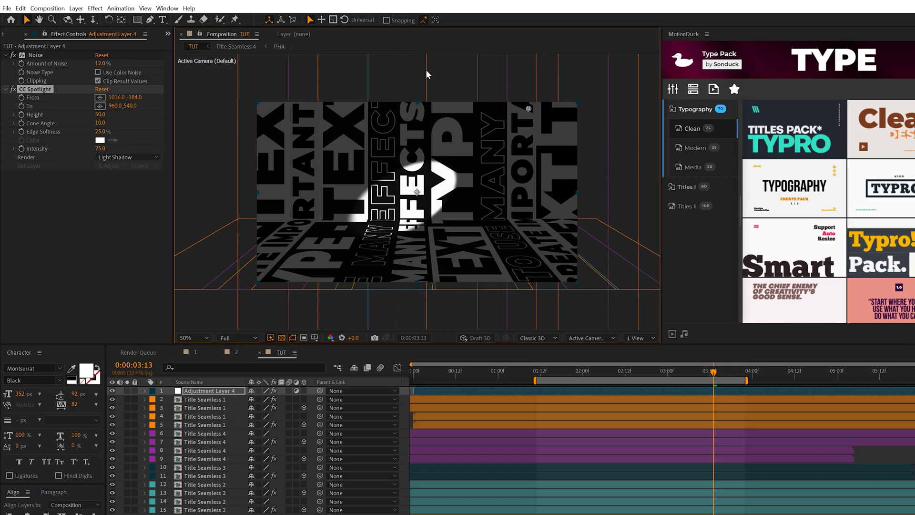
pyautogui.moveTo(417, 192); pyautogui.dragTo(424, 161)
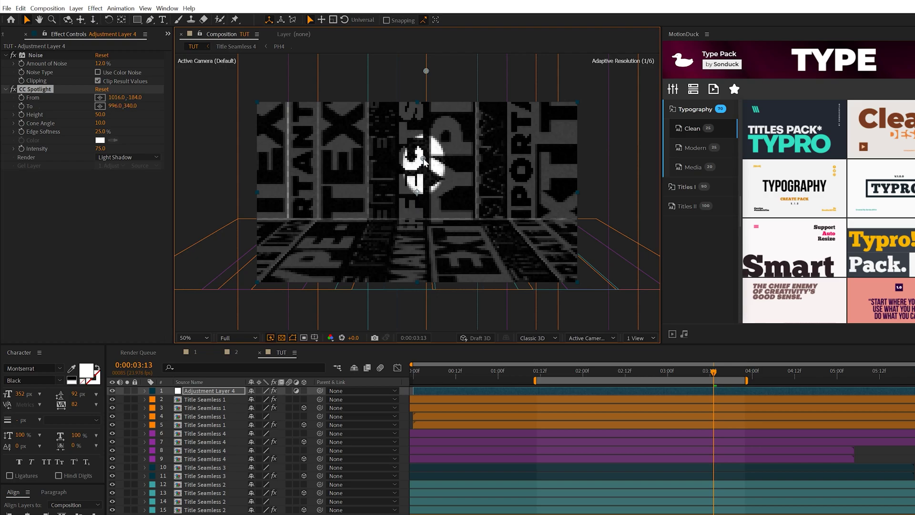
pyautogui.click(190, 338)
pyautogui.click(196, 382)
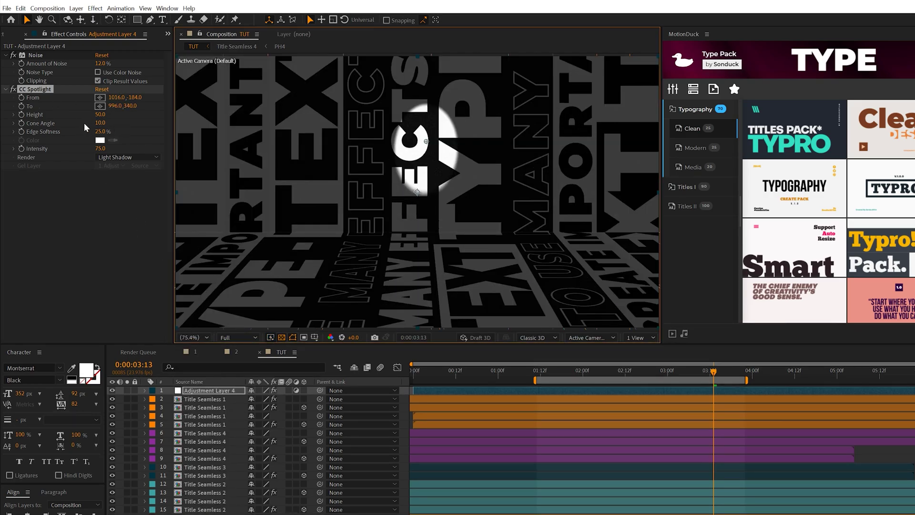
# Set the spotlight to Height 100, Cone Angle 40, Edge Softness 100% and Intensity 25
pyautogui.click(101, 114)
pyautogui.write('100')
pyautogui.press('Return')
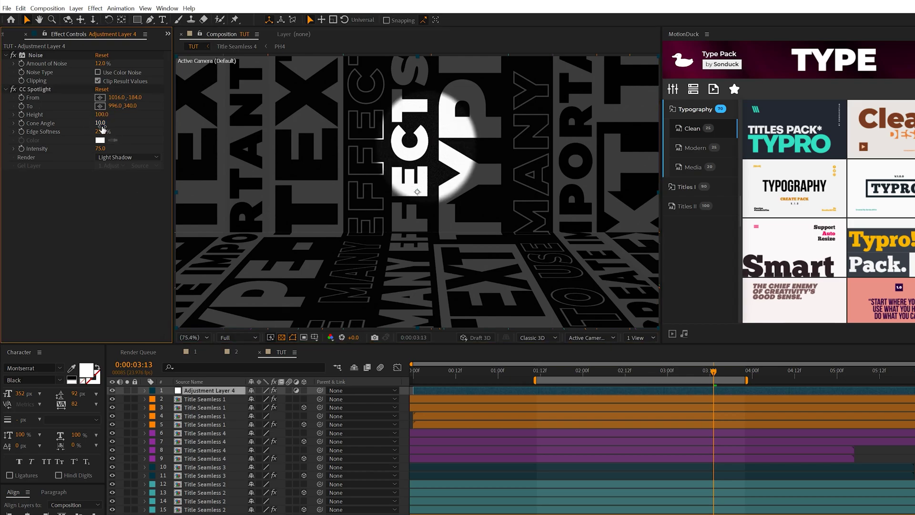
pyautogui.click(101, 123)
pyautogui.write('40')
pyautogui.press('Tab')
pyautogui.write('1')
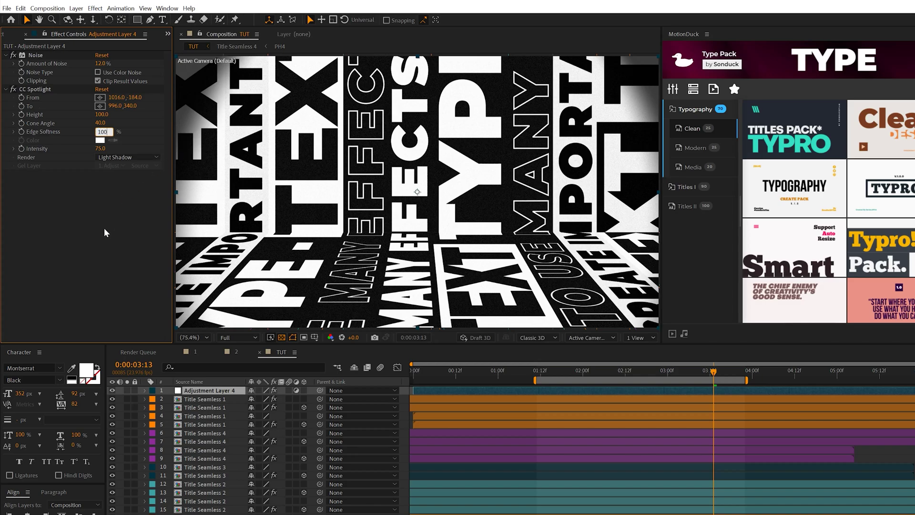
pyautogui.press('Return')
pyautogui.write('25')
pyautogui.press('Return')
pyautogui.press(',')
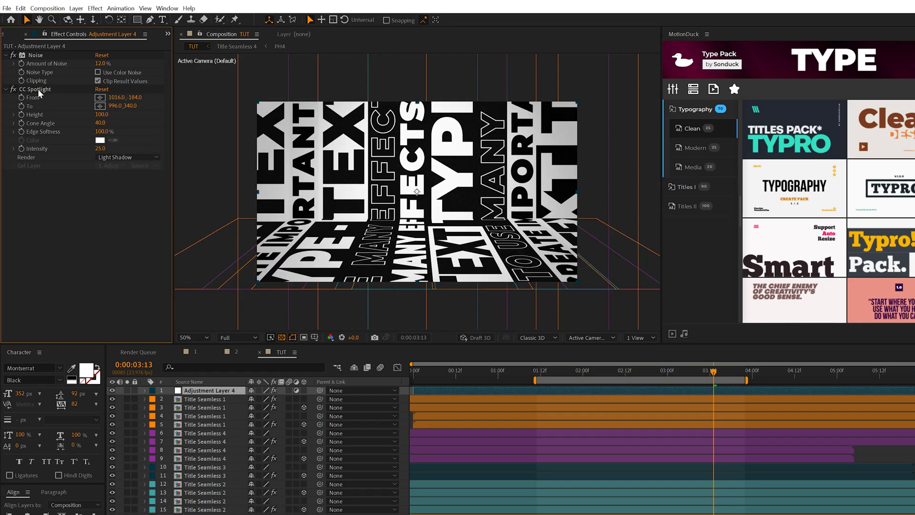
pyautogui.click(13, 90)
pyautogui.click(13, 89)
# Add a new adjustment layer beneath Adjustment Layer 4 and apply CC Light Sweep to it
pyautogui.hotkey('ctrl', 'alt', 'y')
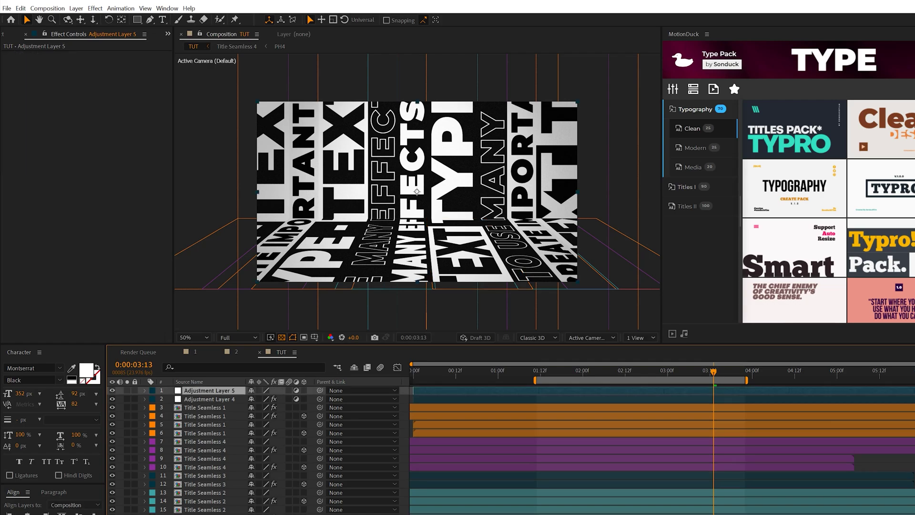
pyautogui.moveTo(205, 390); pyautogui.dragTo(204, 403)
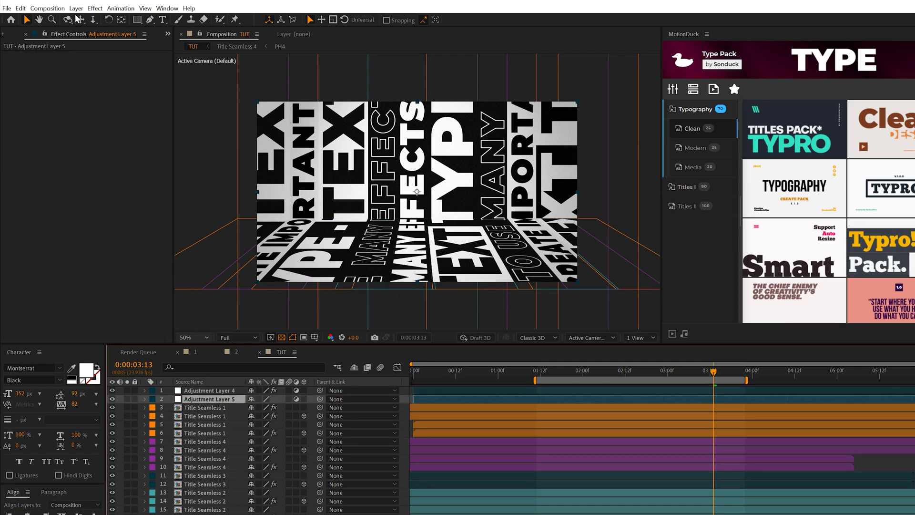
pyautogui.click(94, 9)
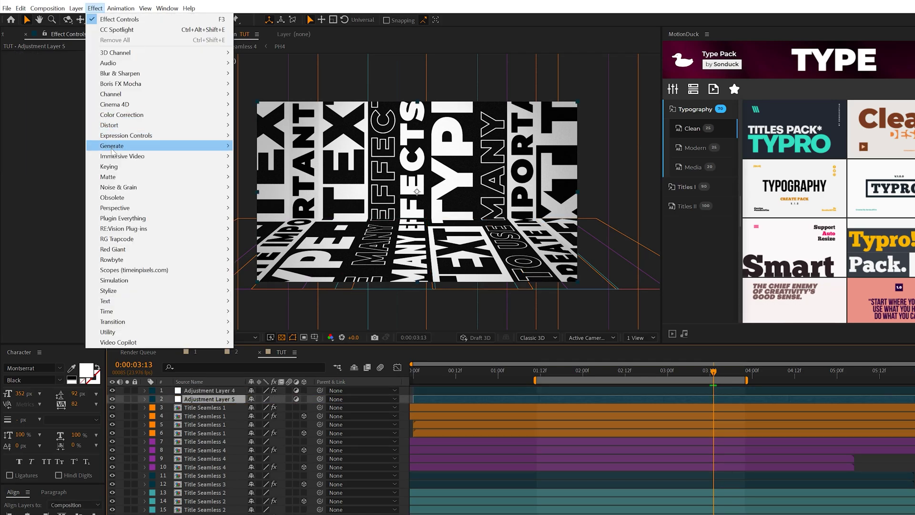
pyautogui.moveTo(147, 146)
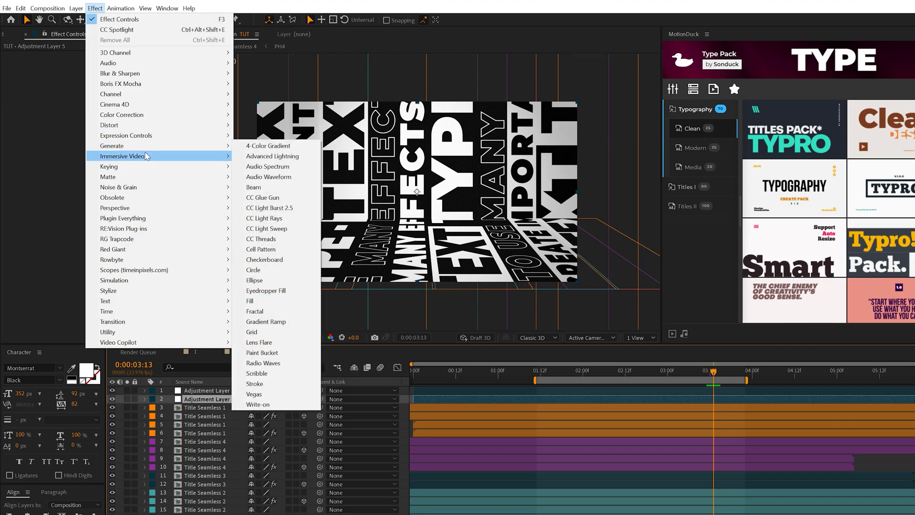
pyautogui.click(288, 230)
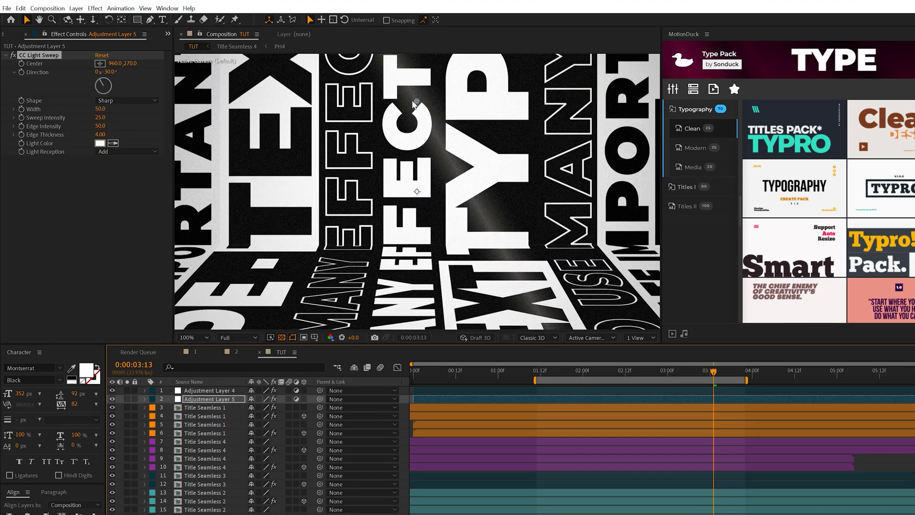
# Move the light sweep centre down near the floor and set its direction to 90°
pyautogui.moveTo(417, 102); pyautogui.dragTo(410, 310)
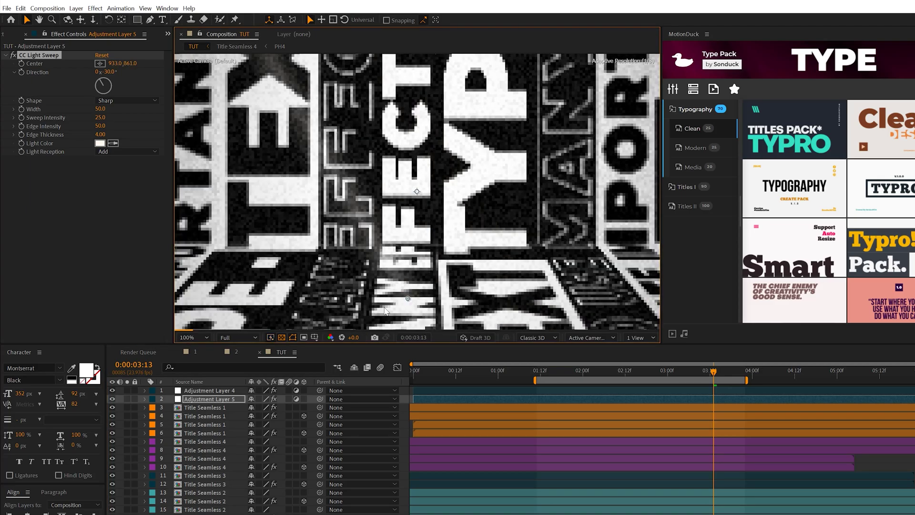
pyautogui.press(',')
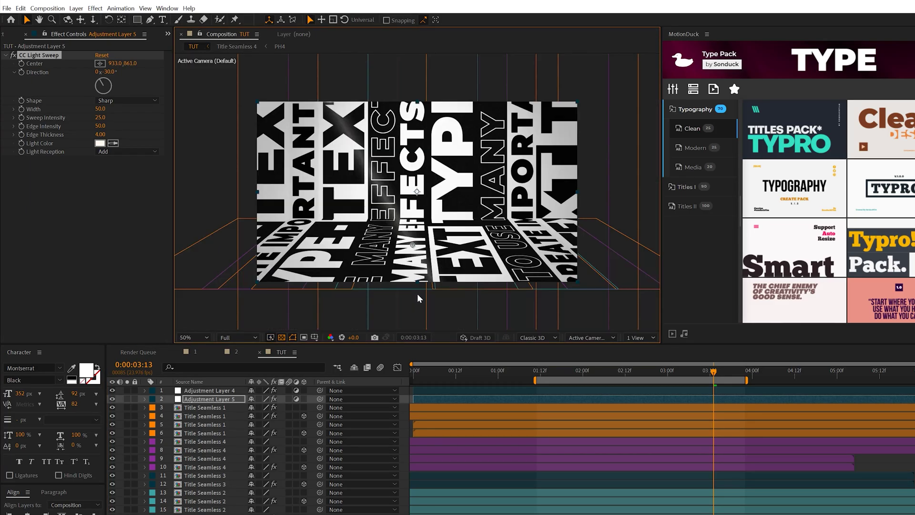
pyautogui.click(111, 72)
pyautogui.write('90')
pyautogui.press('Return')
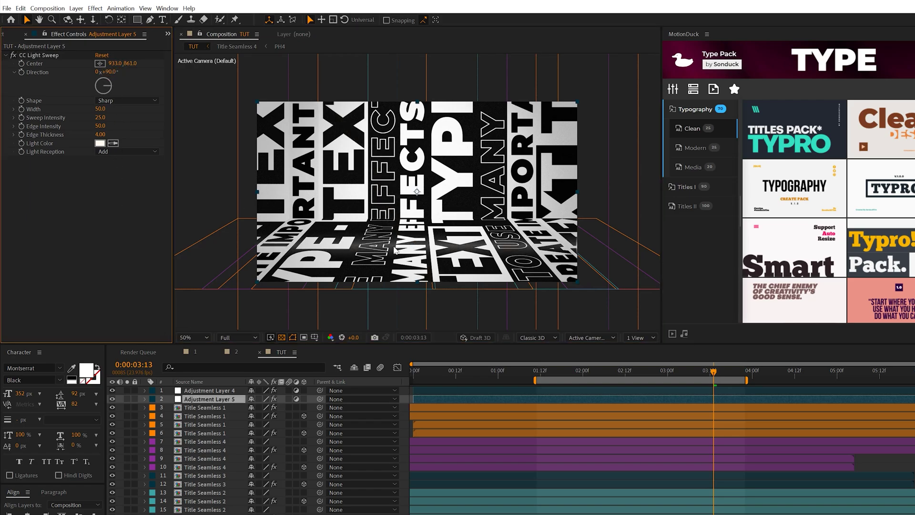
pyautogui.press('.')
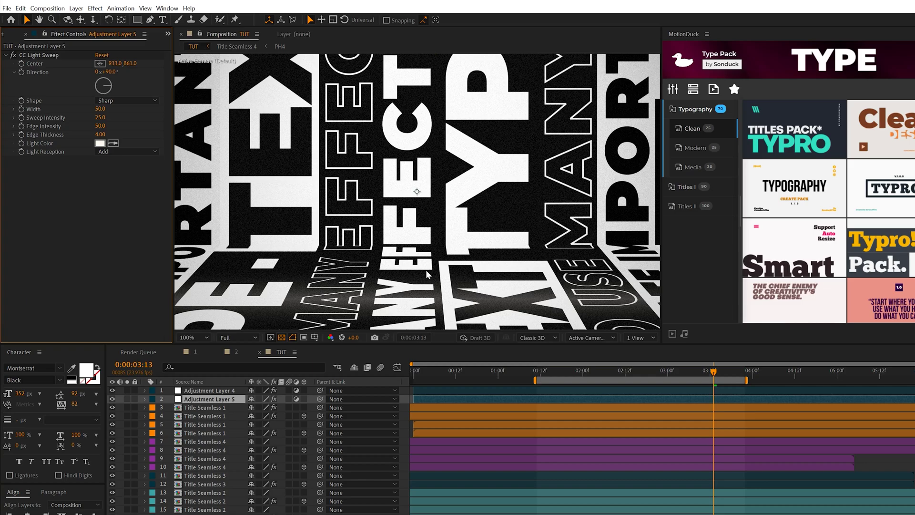
# Set sweep width 250, sweep intensity 30, edge intensity 0 and light reception Composite
pyautogui.click(100, 109)
pyautogui.write('250')
pyautogui.press('Tab')
pyautogui.write('30')
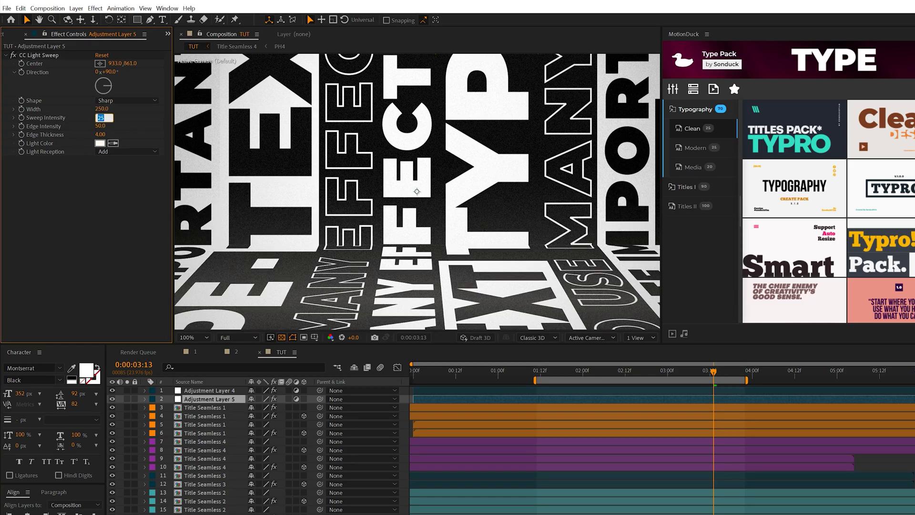
pyautogui.press('Tab')
pyautogui.write('0')
pyautogui.press('Return')
pyautogui.click(153, 152)
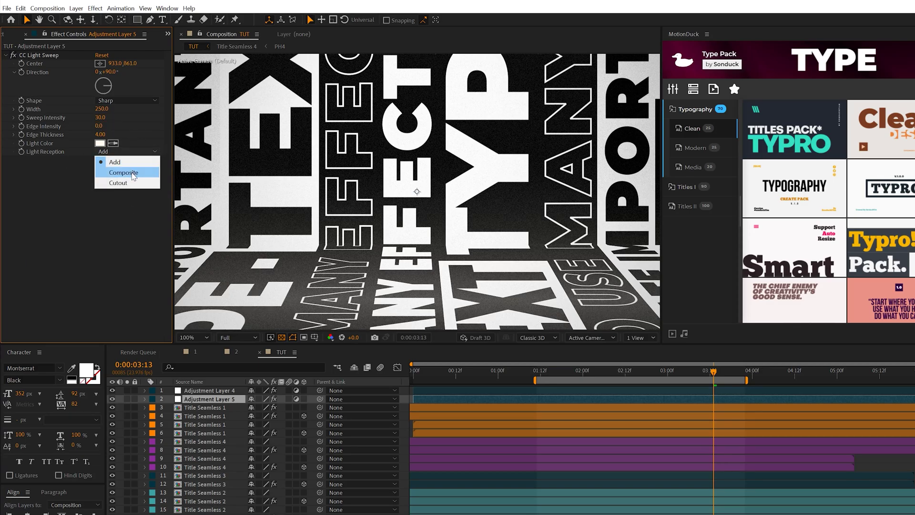
pyautogui.click(130, 171)
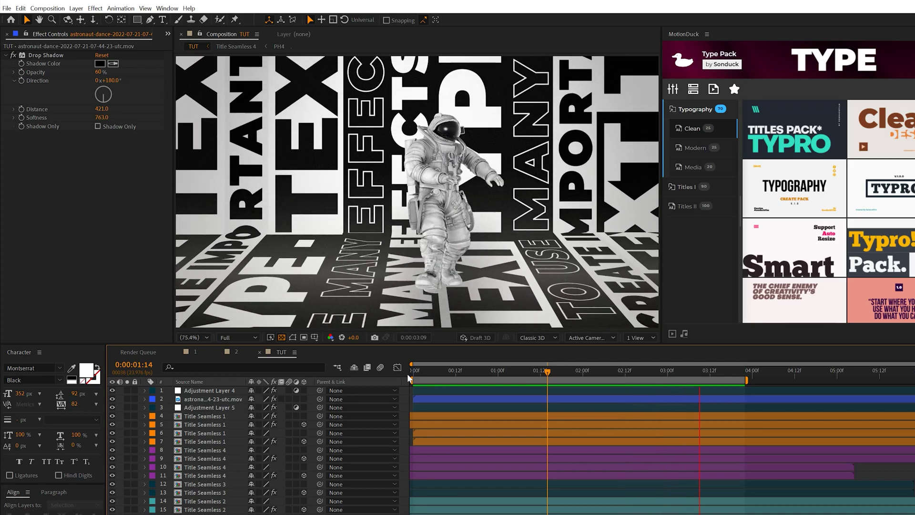